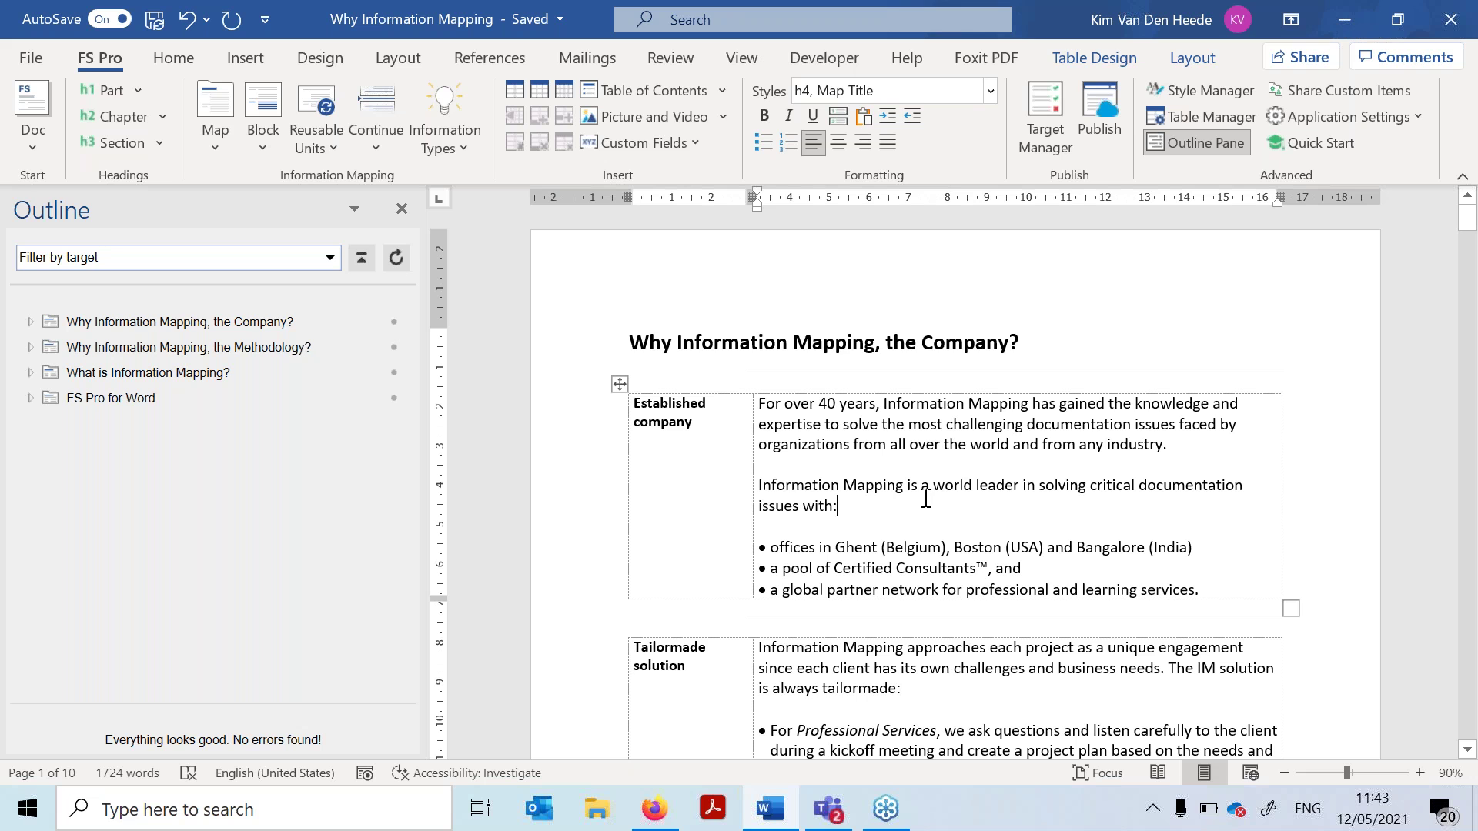
Create a publishing target named "New prospects" with a green colour in the Target Manager.
left_click(1042, 132)
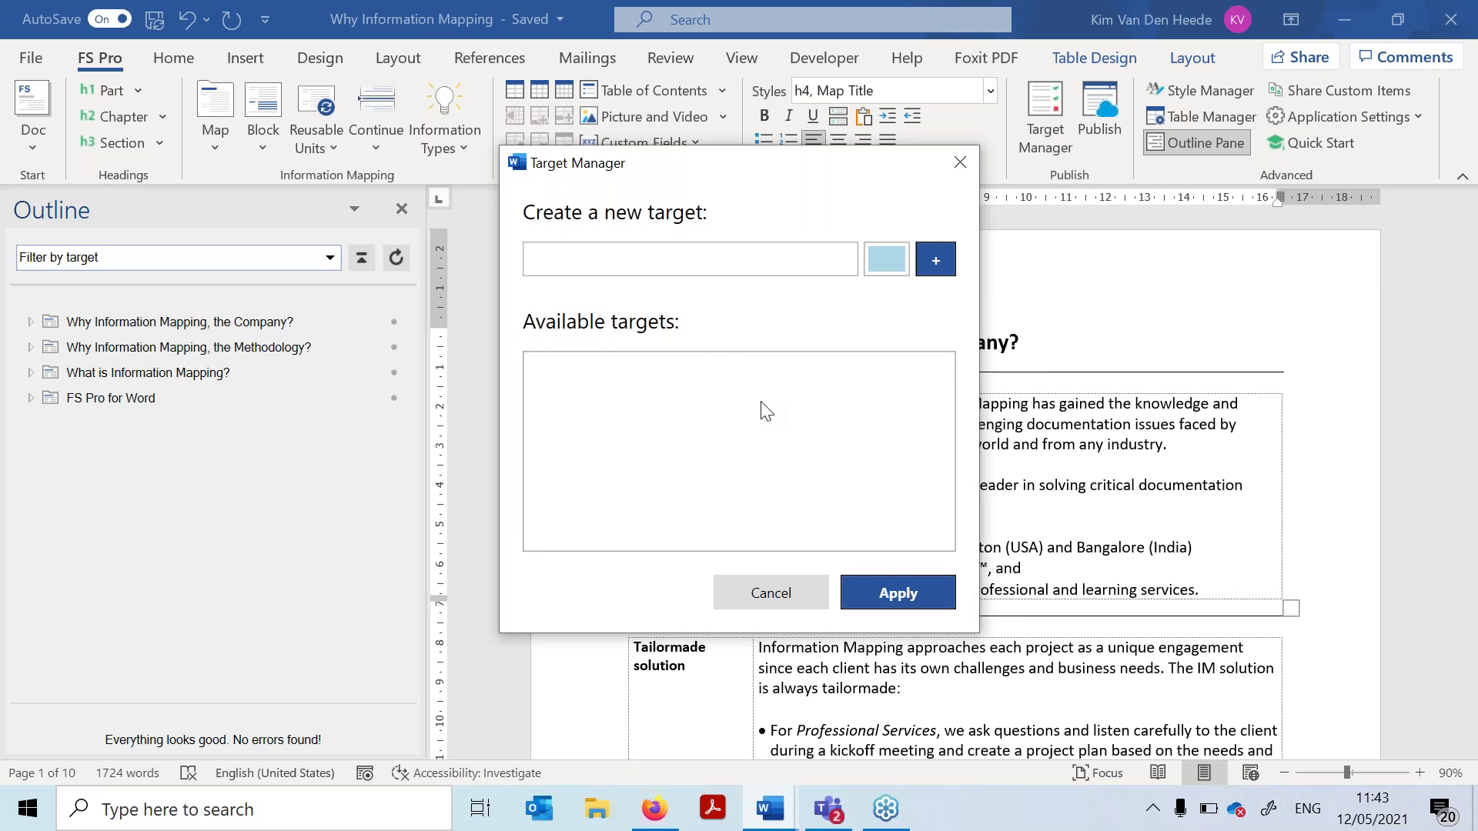
left_click(698, 264)
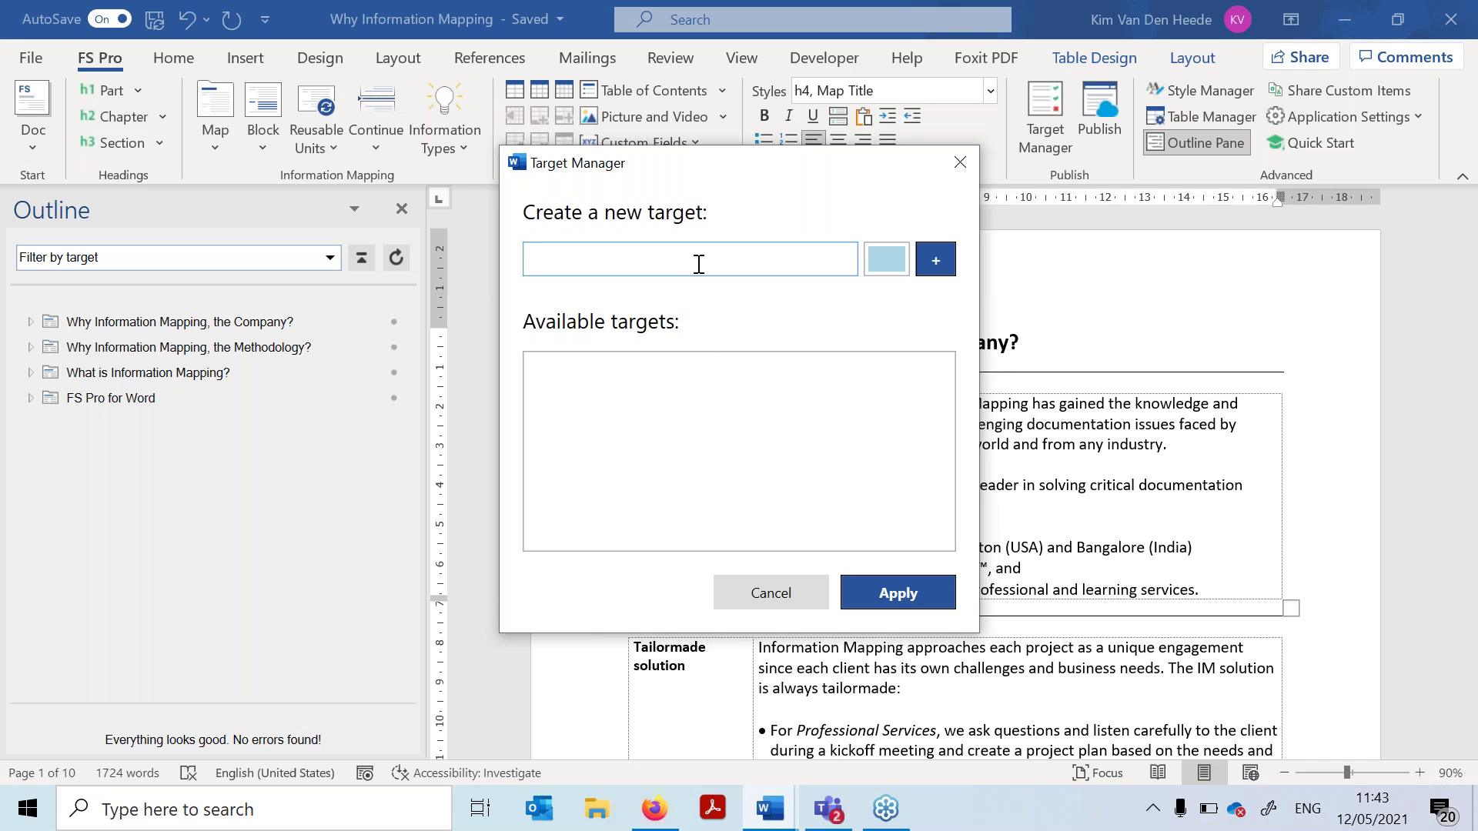
type("New prospects")
left_click(894, 263)
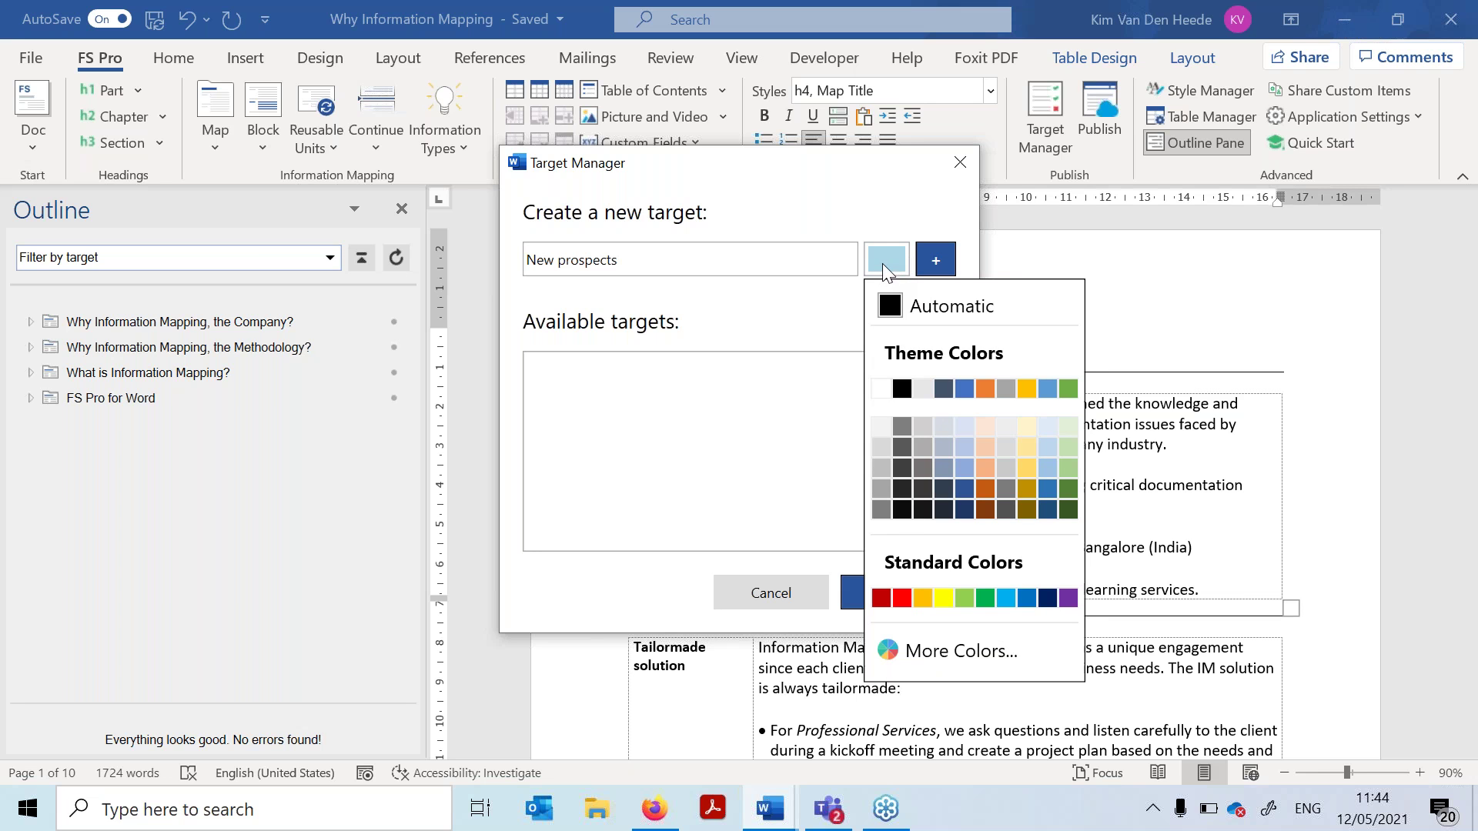
left_click(1069, 389)
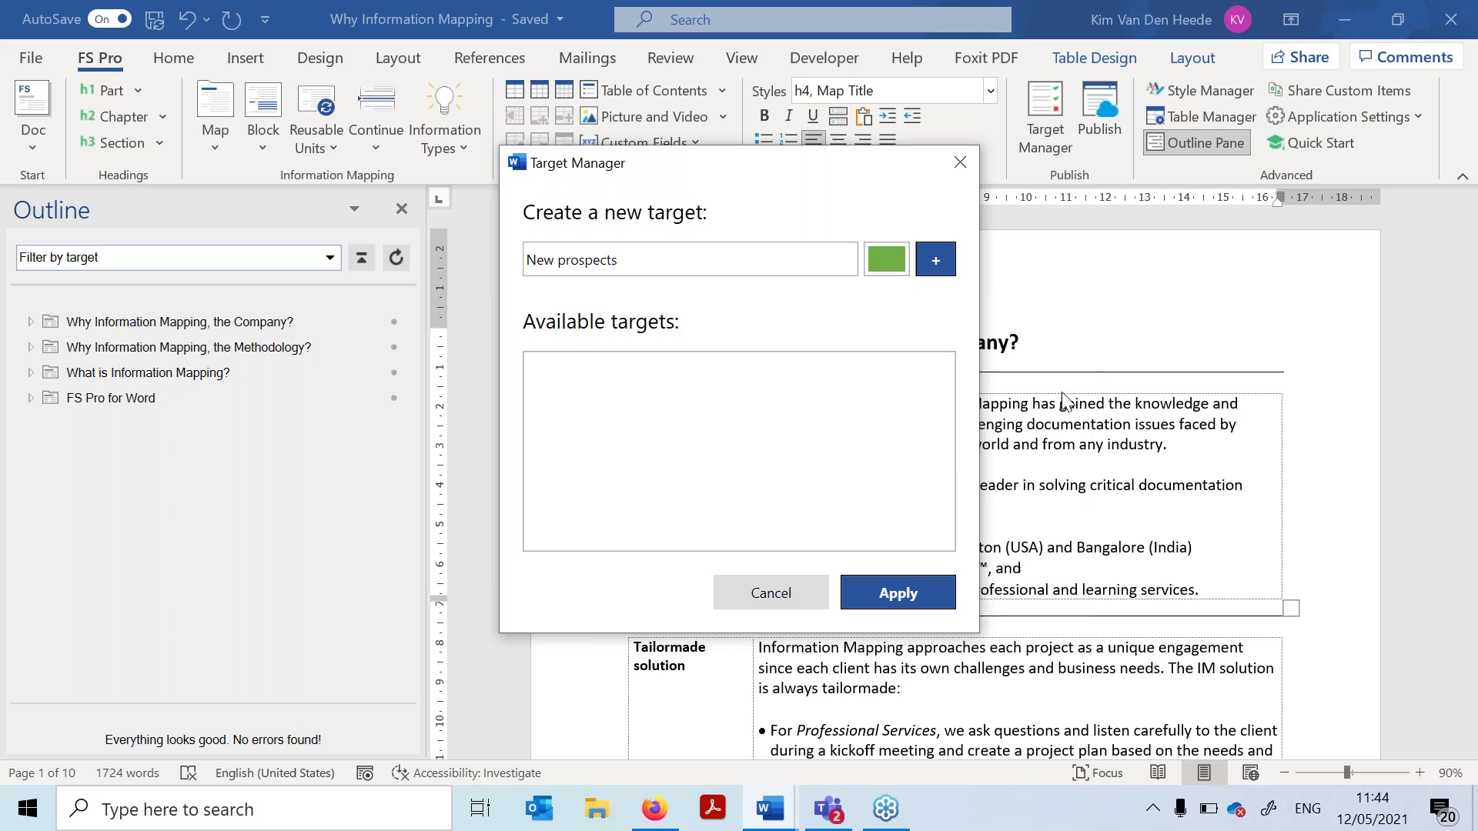
left_click(937, 261)
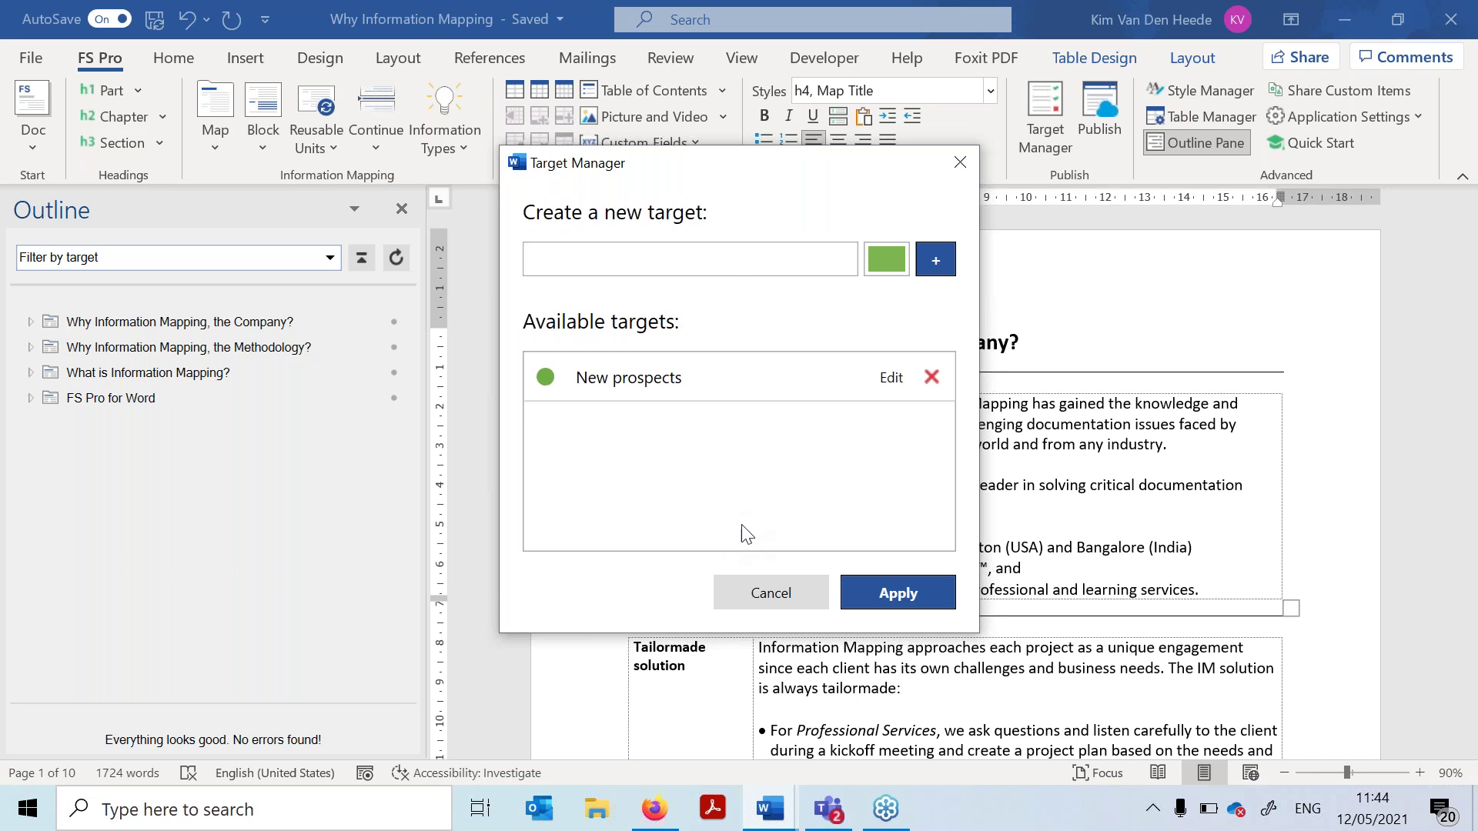
Create a second publishing target named "Existing clients" with a red colour.
left_click(735, 264)
type("New")
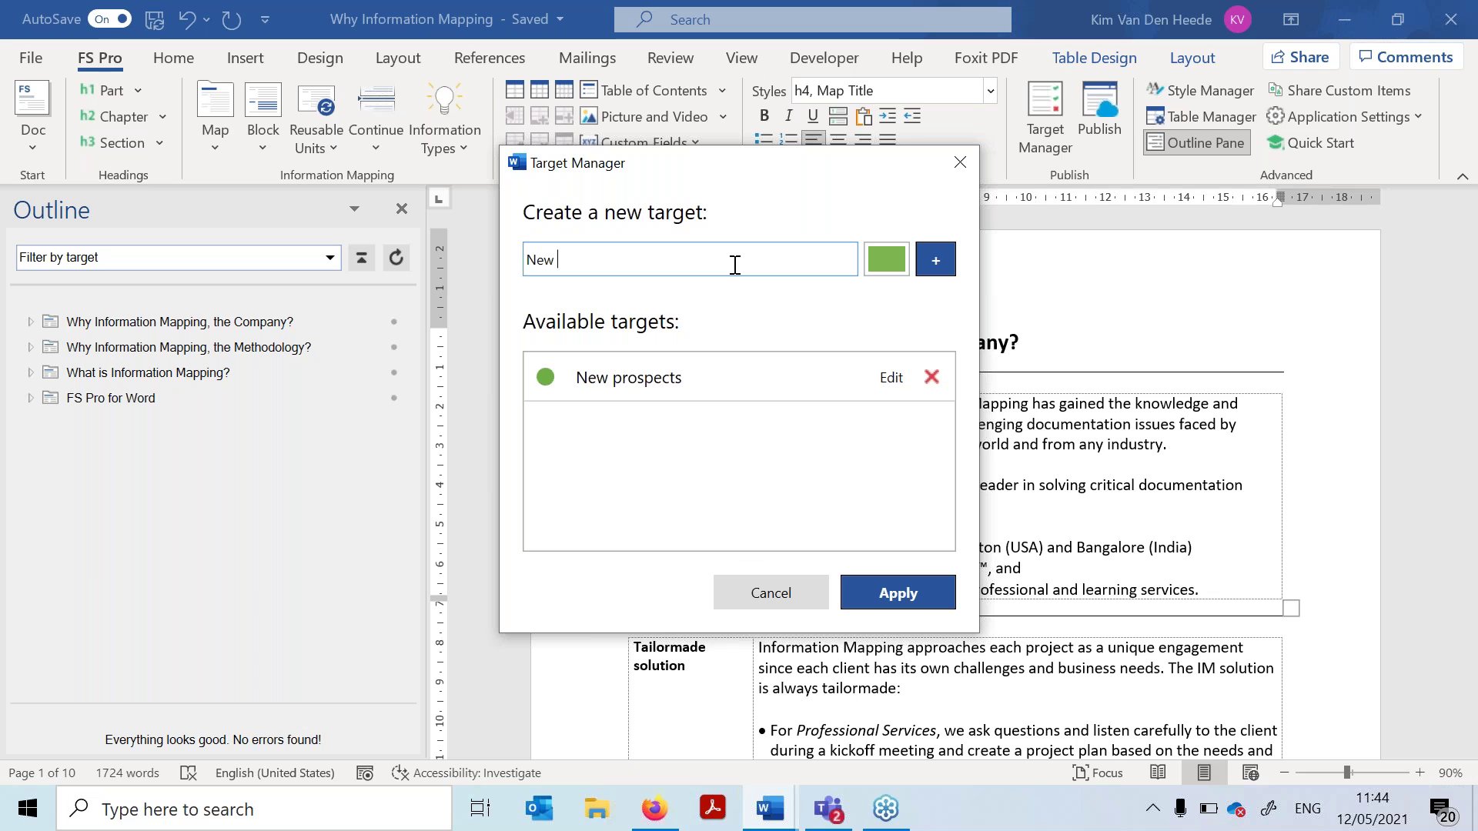
key("BackSpace")
key("BackSpace")
key("BackSpace")
type("Existing clients")
left_click(886, 259)
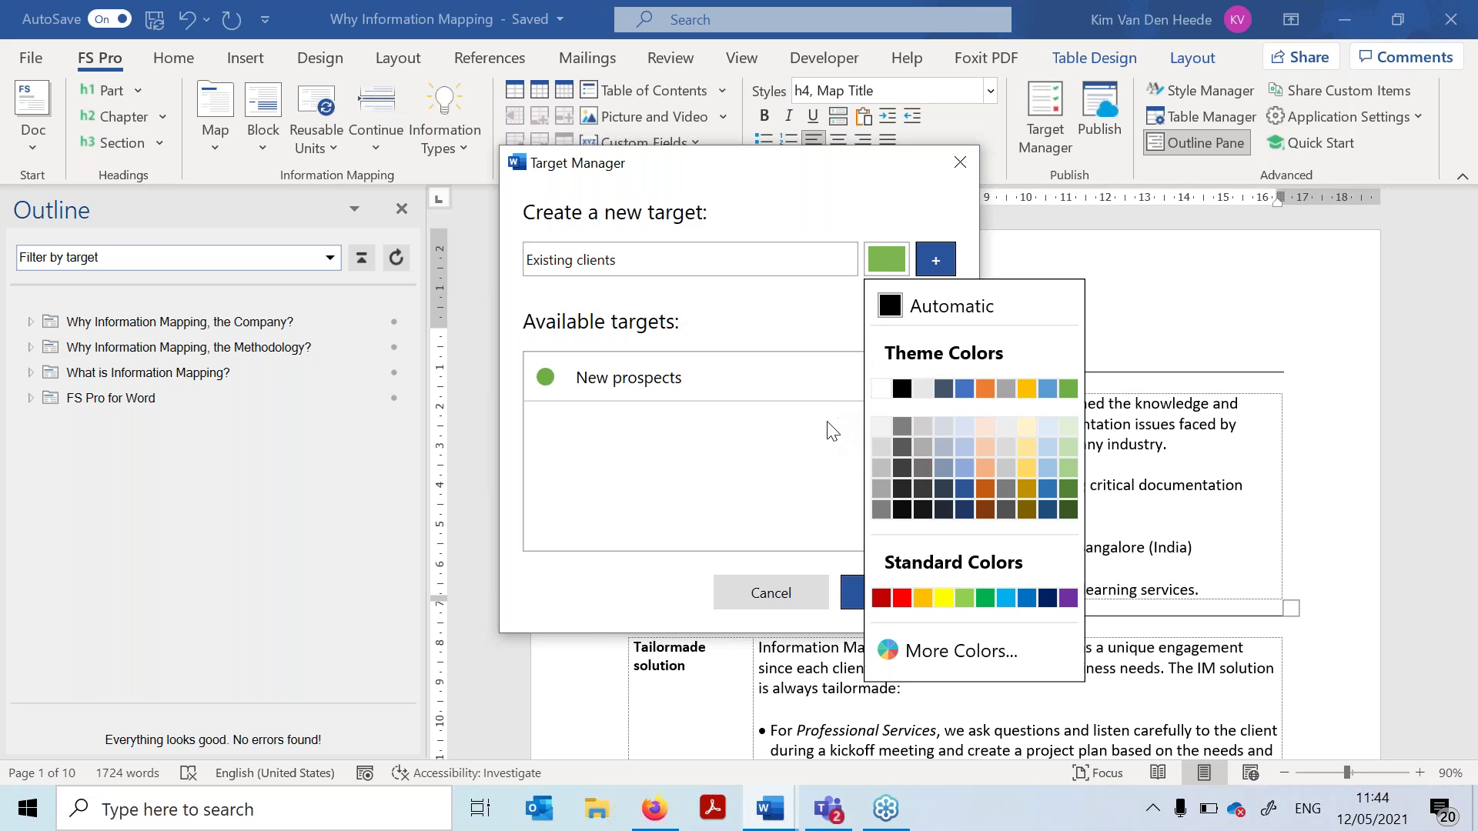
left_click(902, 599)
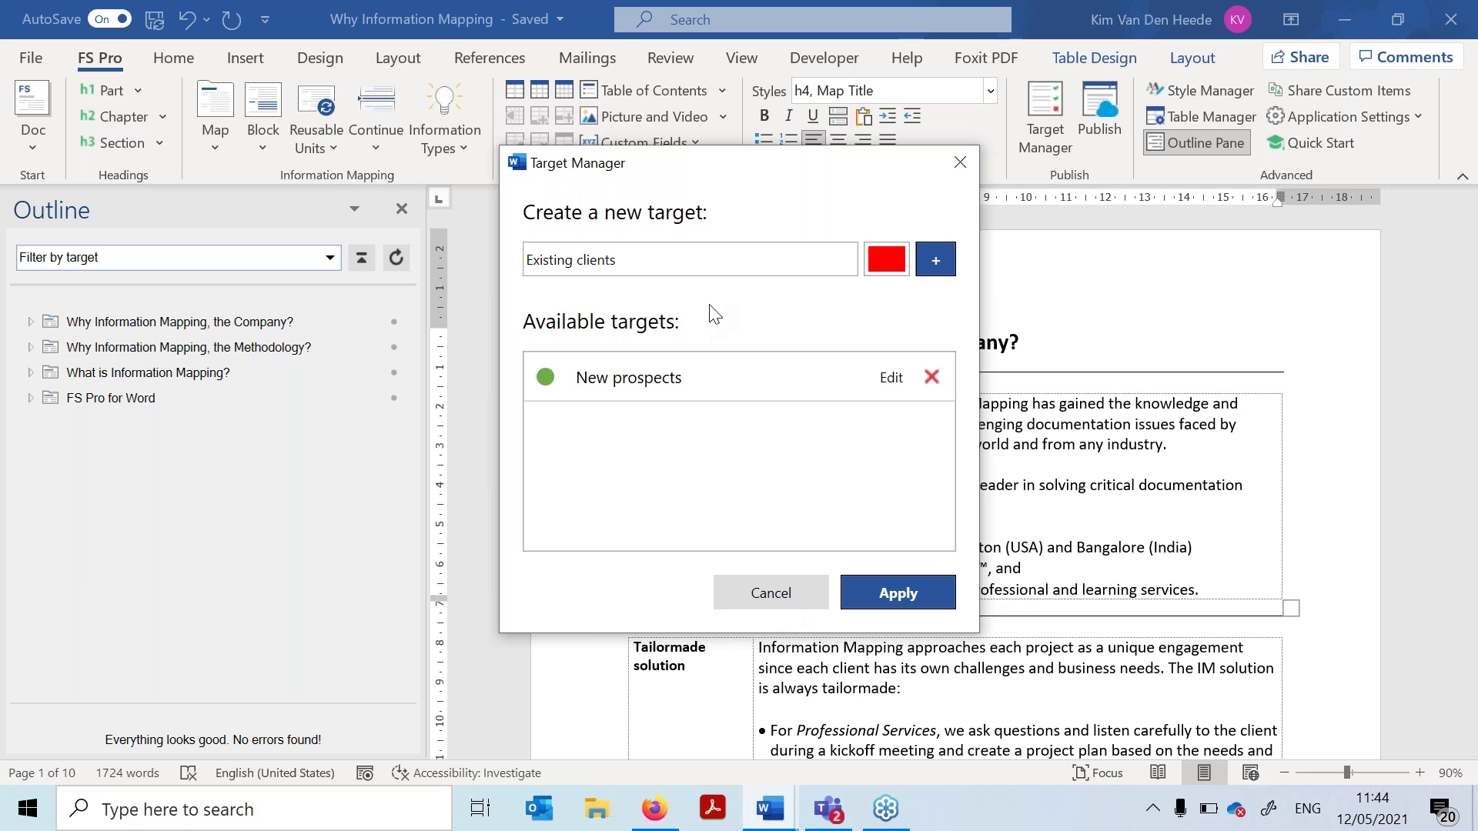
left_click(934, 264)
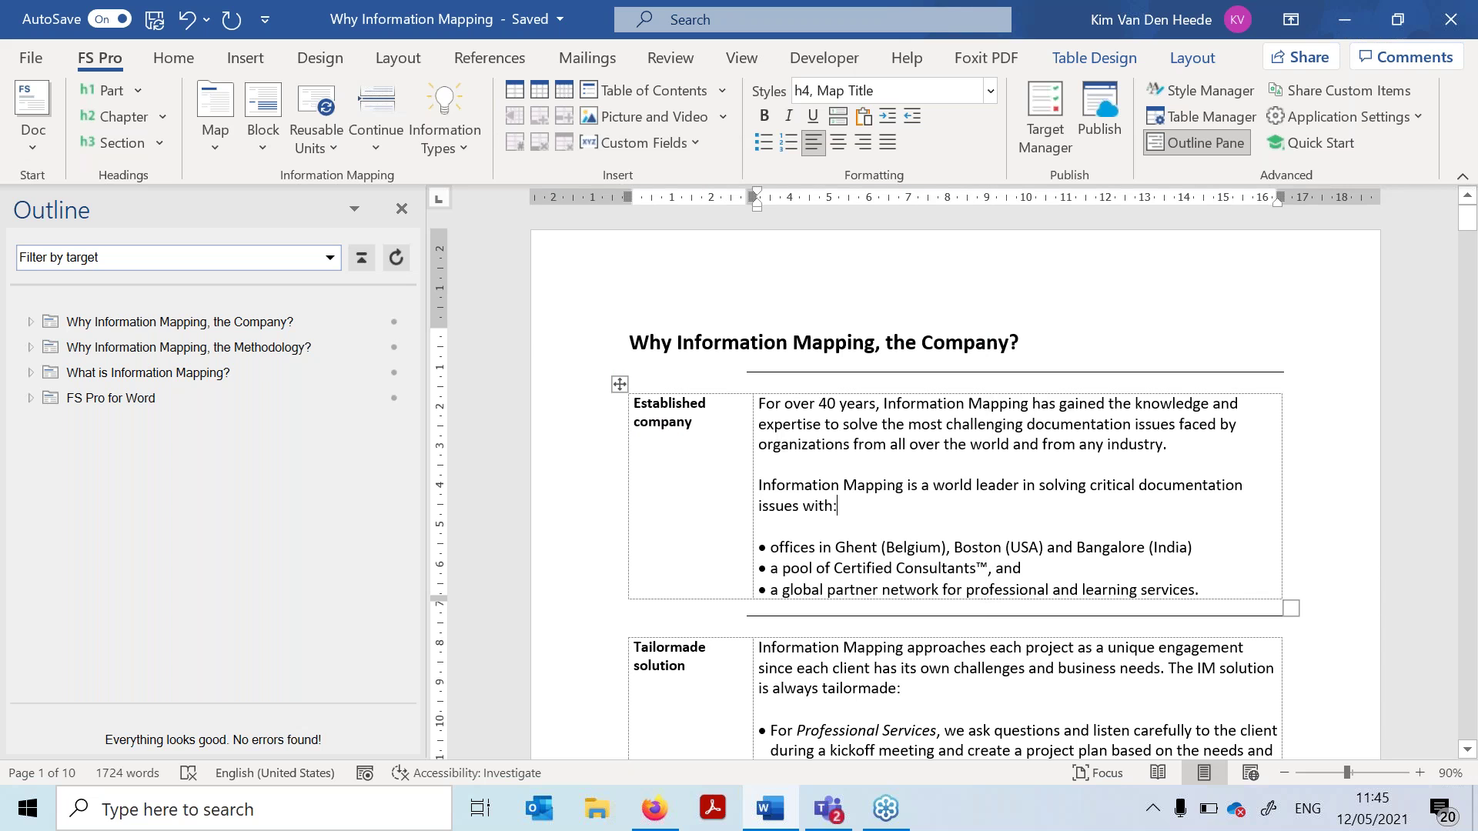
Reopen the Target Manager to check the list of available targets, and close it without changes.
left_click(1047, 115)
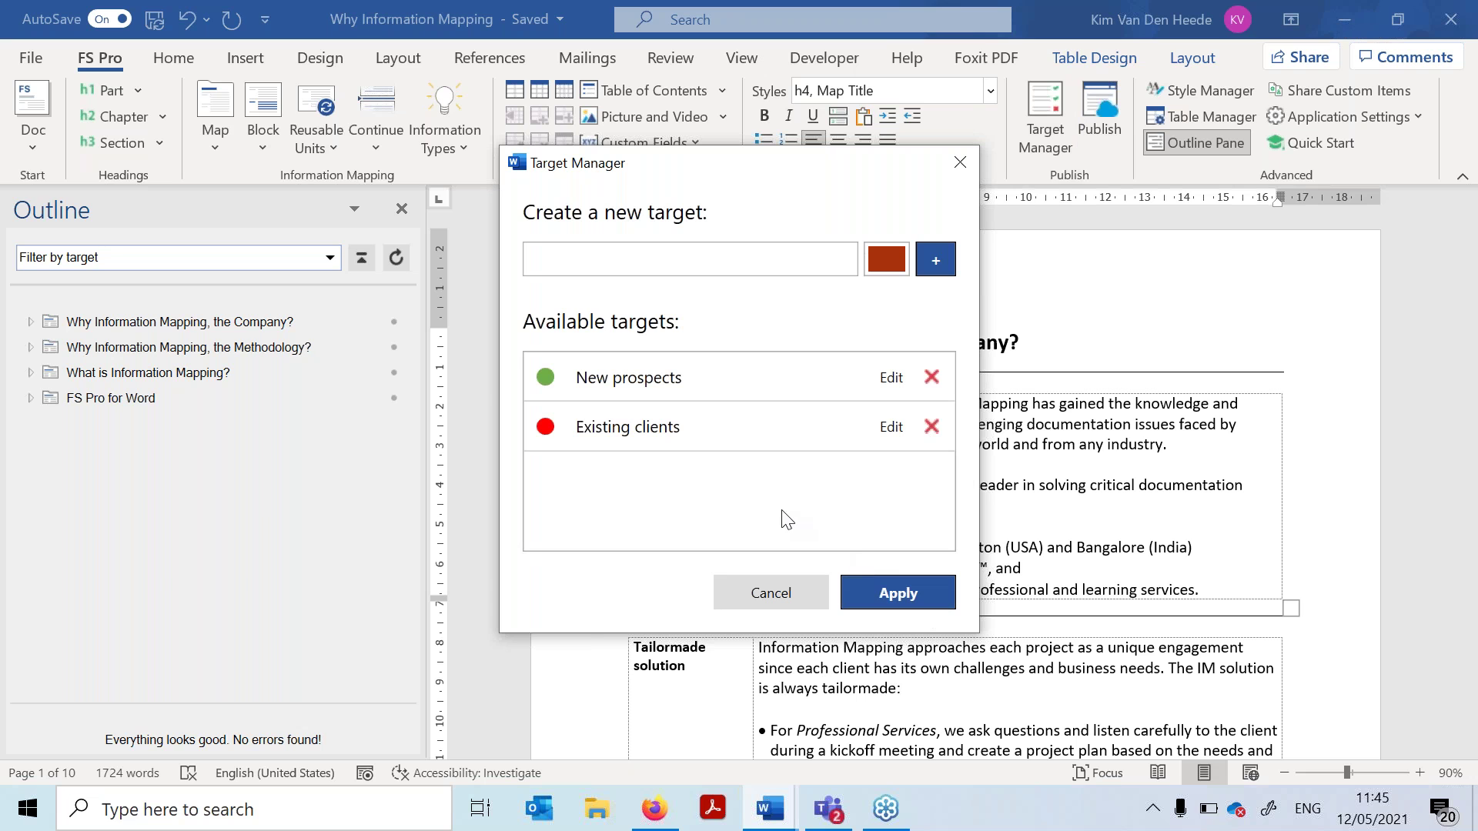
left_click(747, 269)
left_click(959, 162)
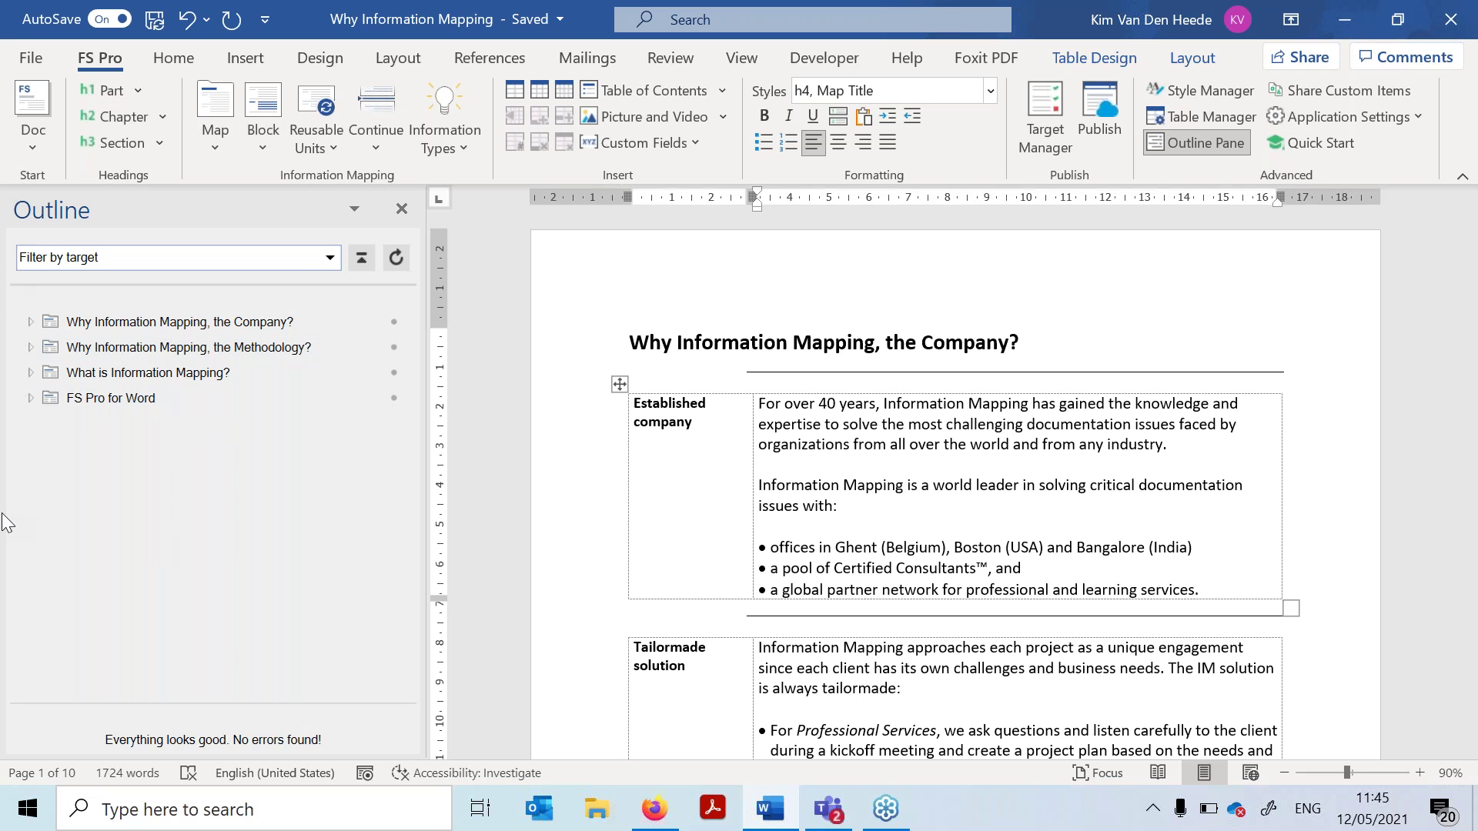
Assign the New prospects target to the outline entry "Why Information Mapping, the Company?".
left_click(393, 323)
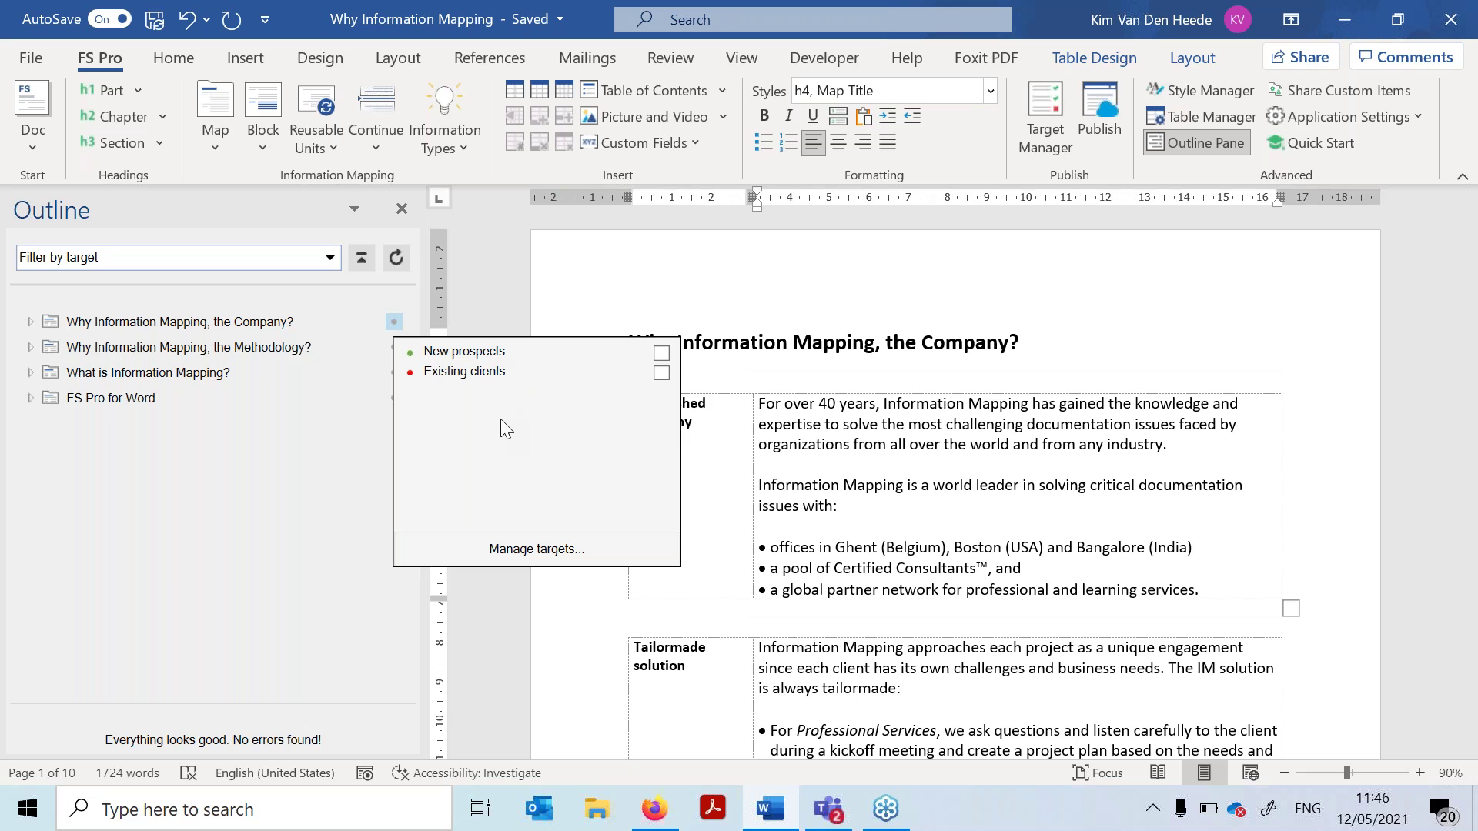
left_click(661, 354)
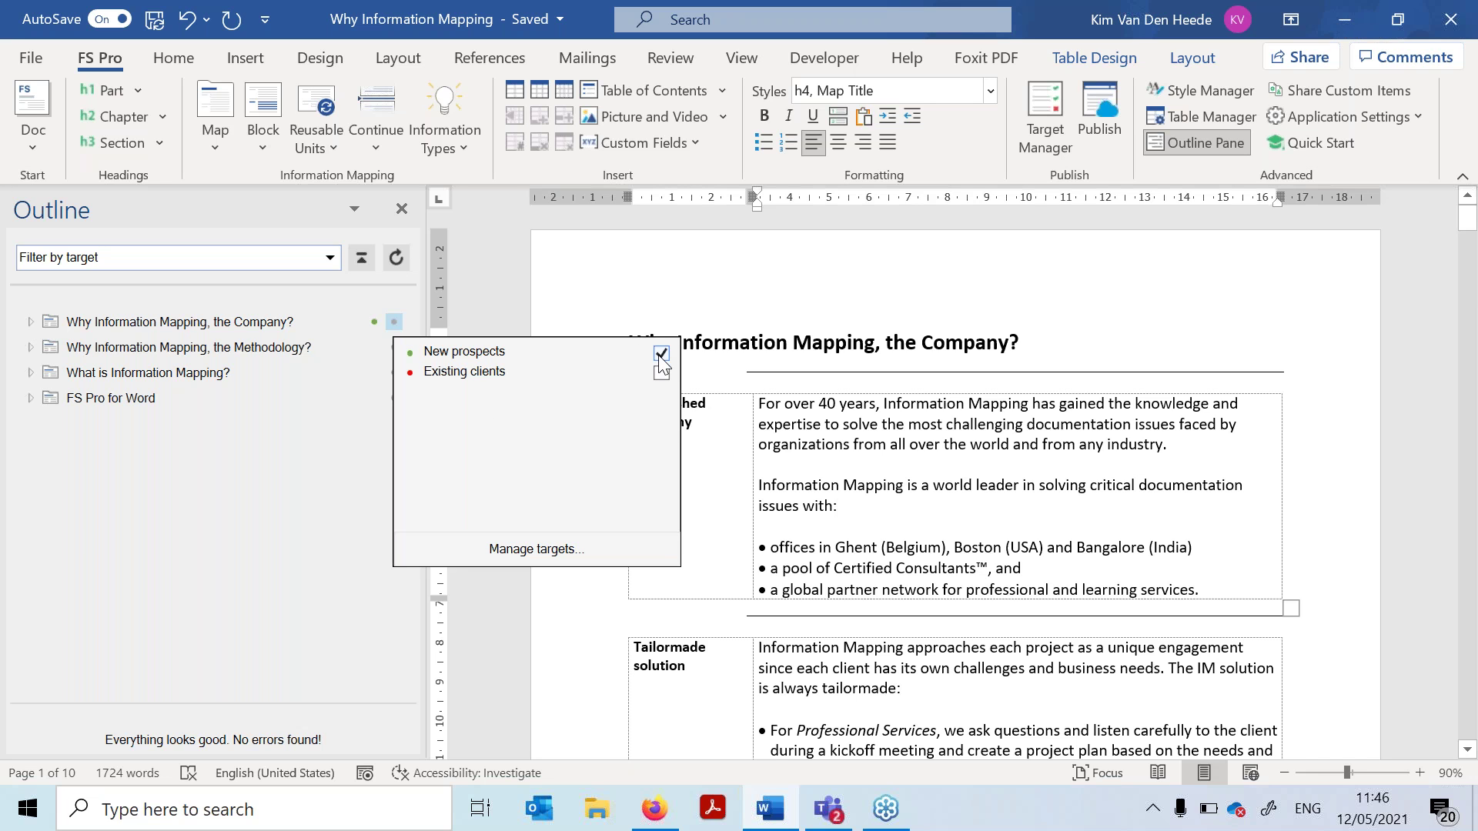
left_click(284, 560)
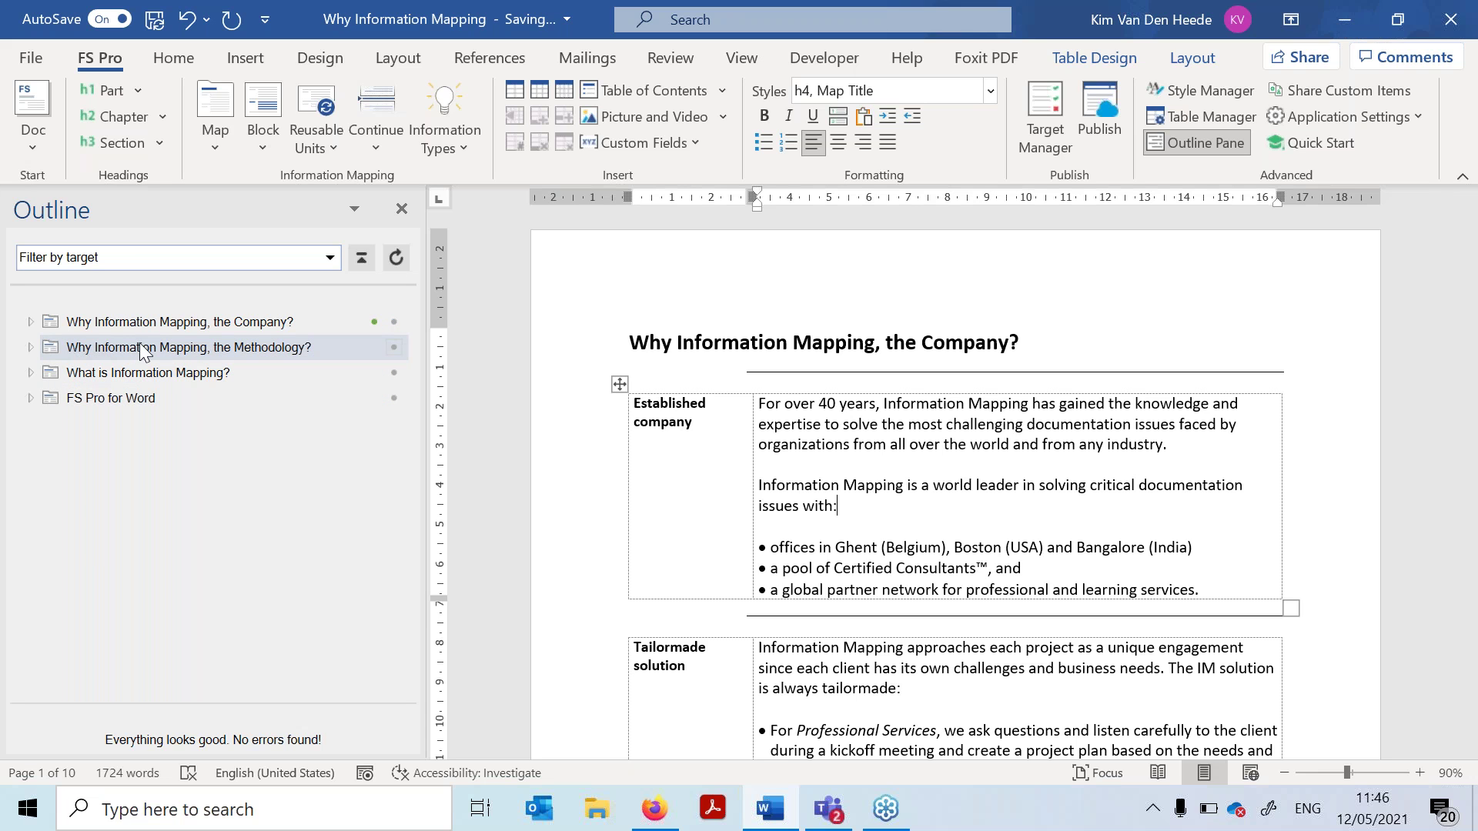
Assign both the New prospects and Existing clients targets to "Why Information Mapping, the Methodology?".
left_click(394, 346)
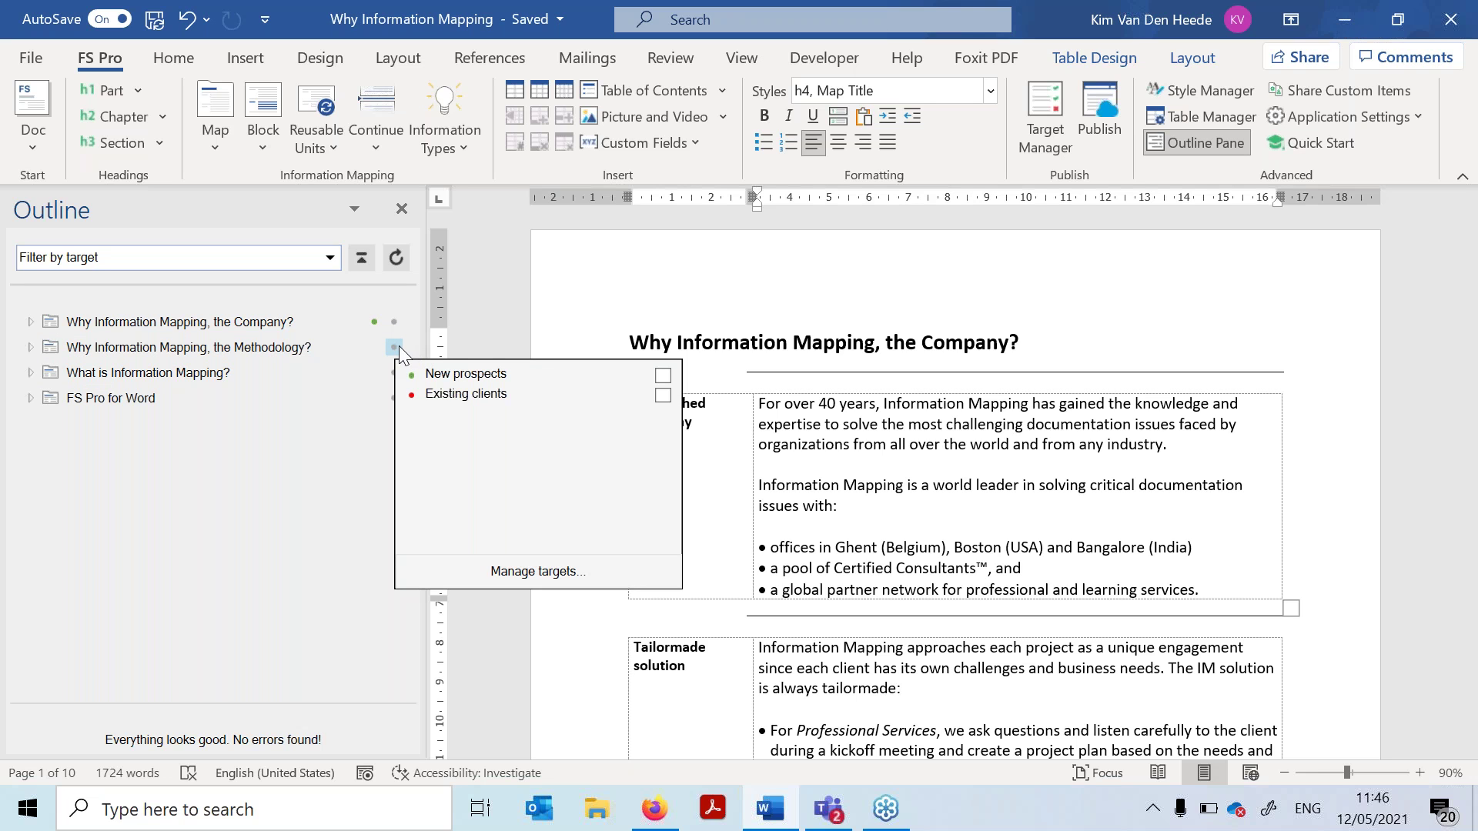
left_click(664, 376)
left_click(663, 396)
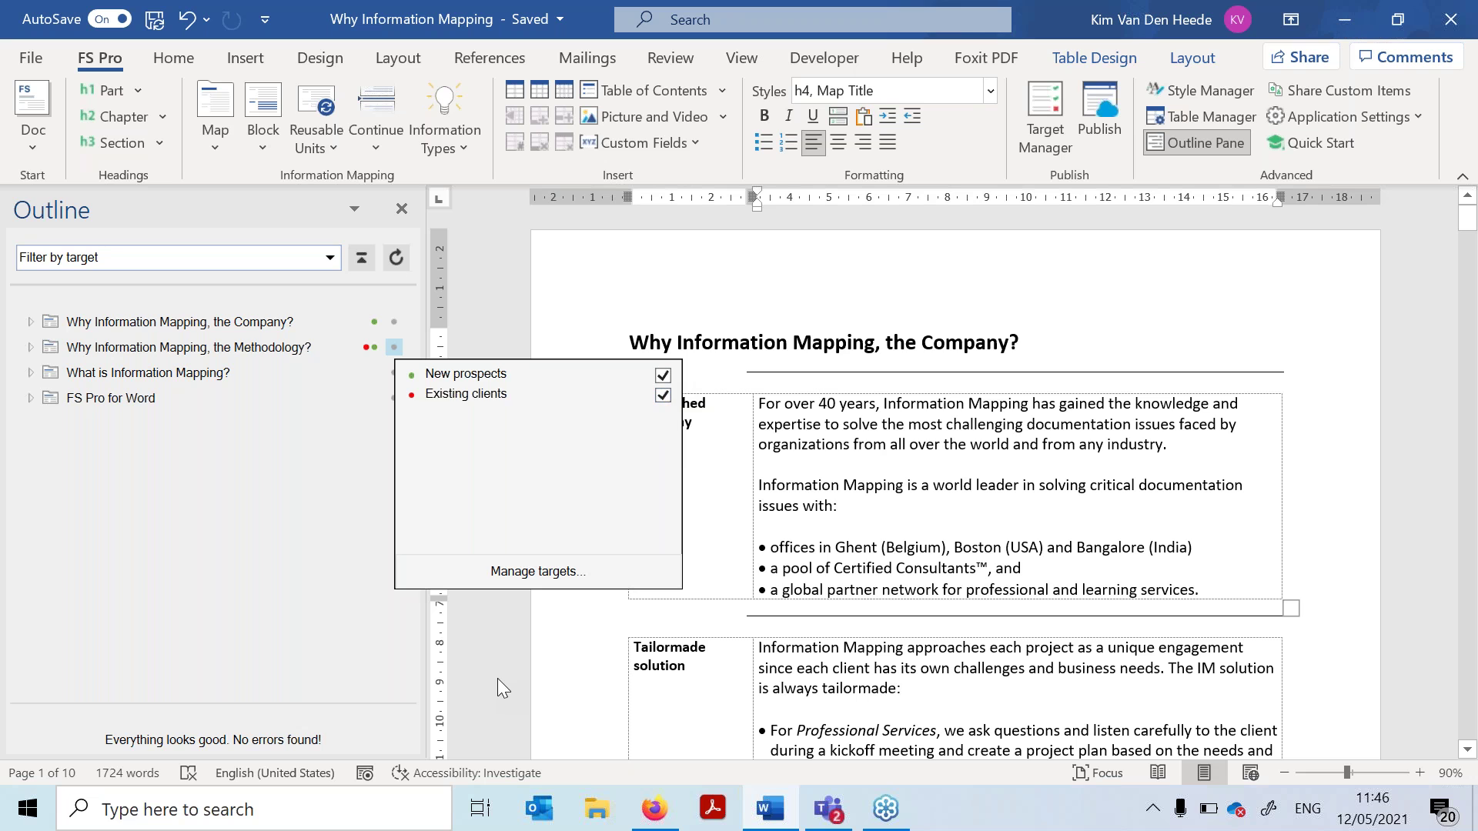
left_click(289, 610)
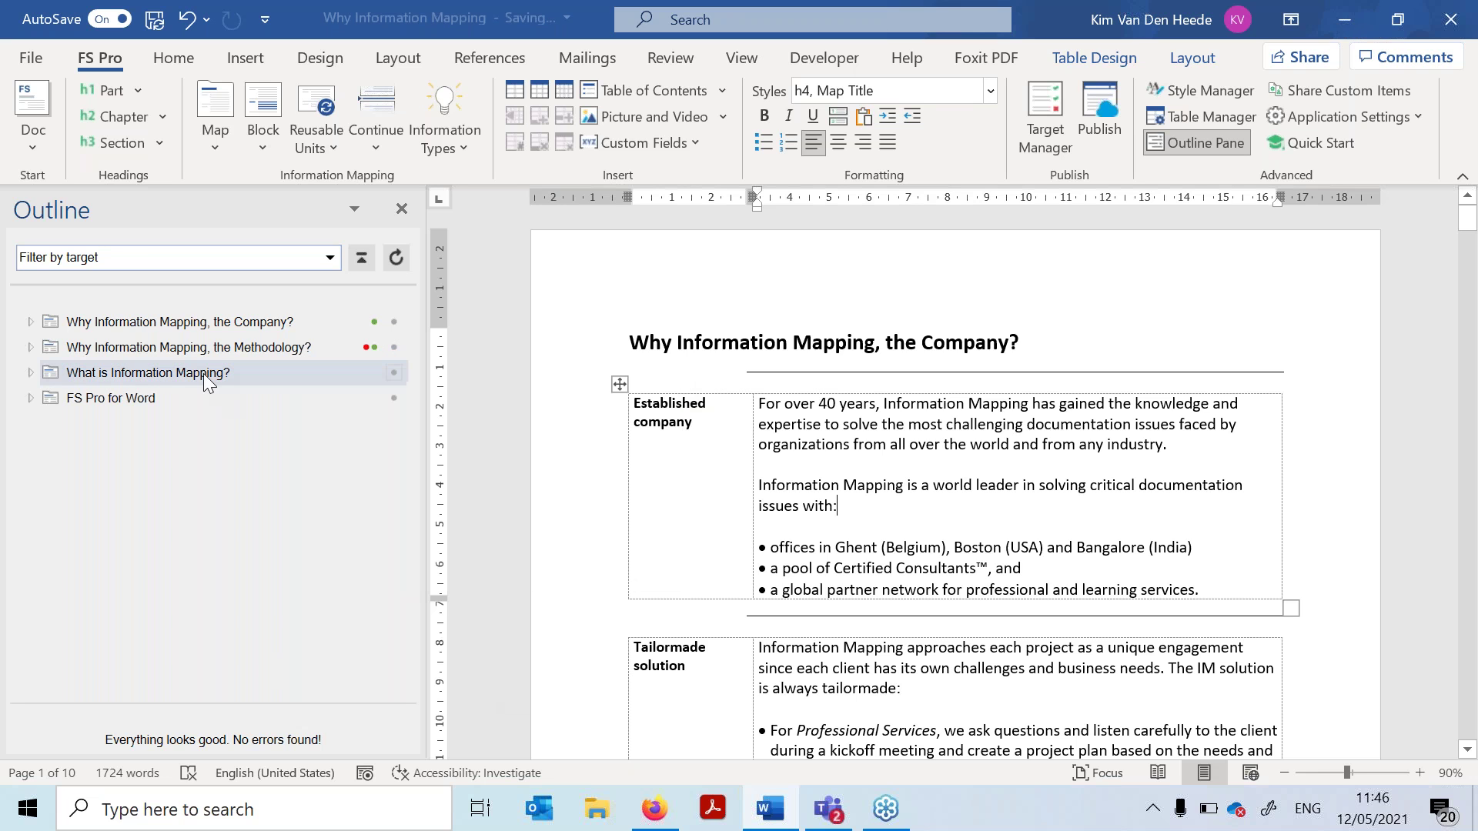
Assign the Existing clients target to "What is Information Mapping?" and both targets to "FS Pro for Word".
left_click(394, 374)
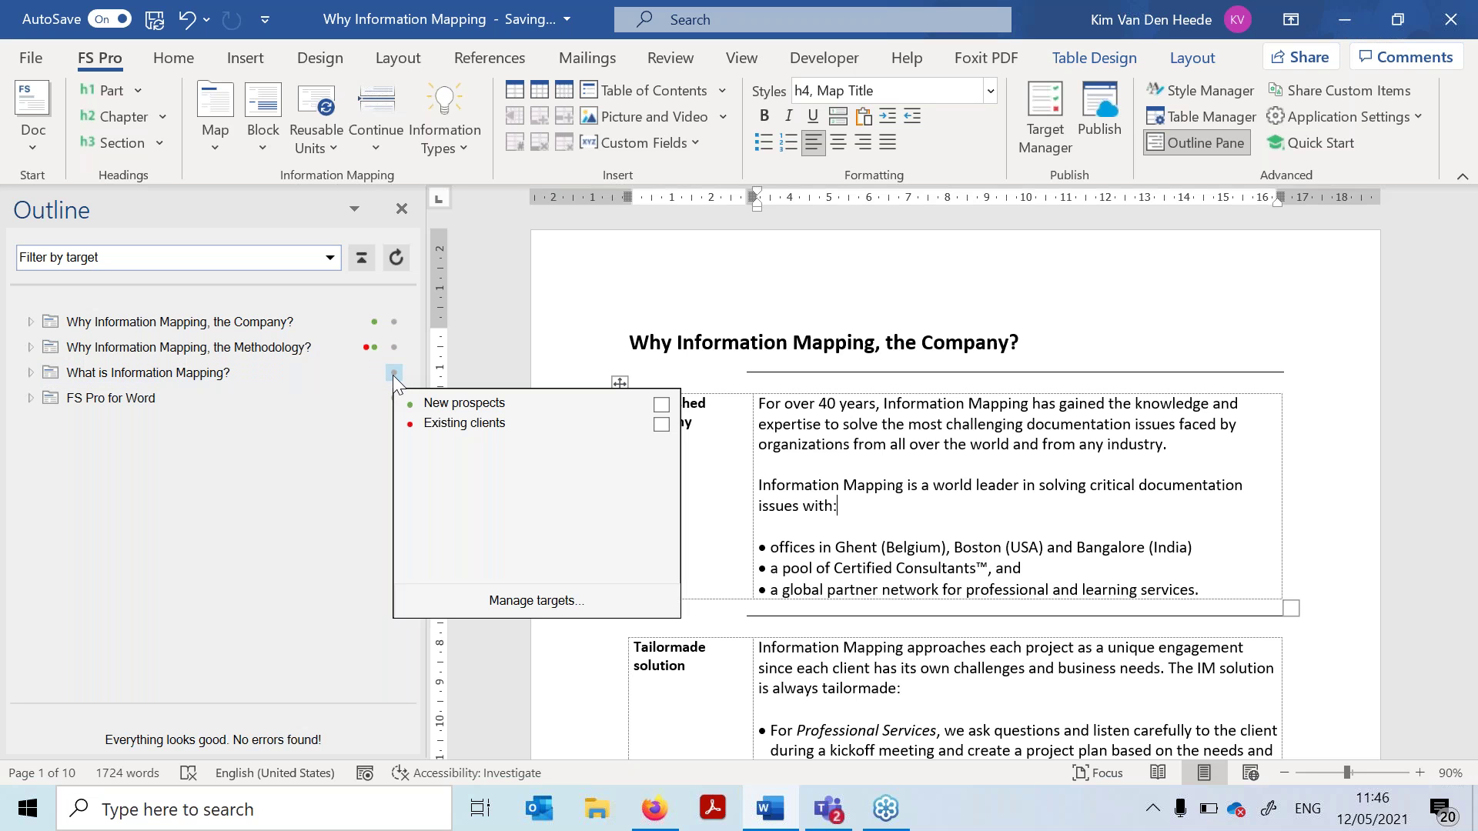
left_click(661, 424)
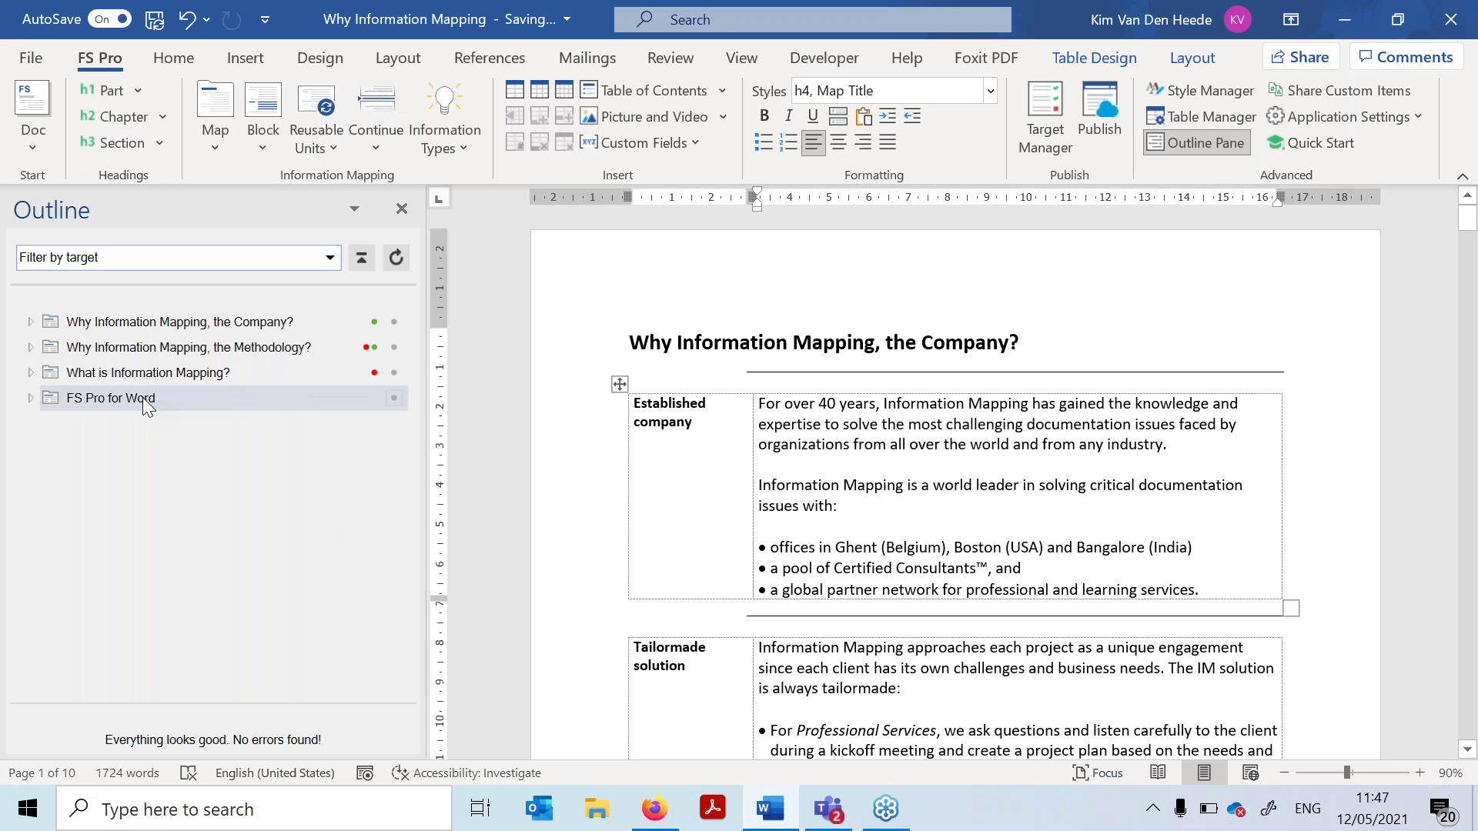
left_click(395, 396)
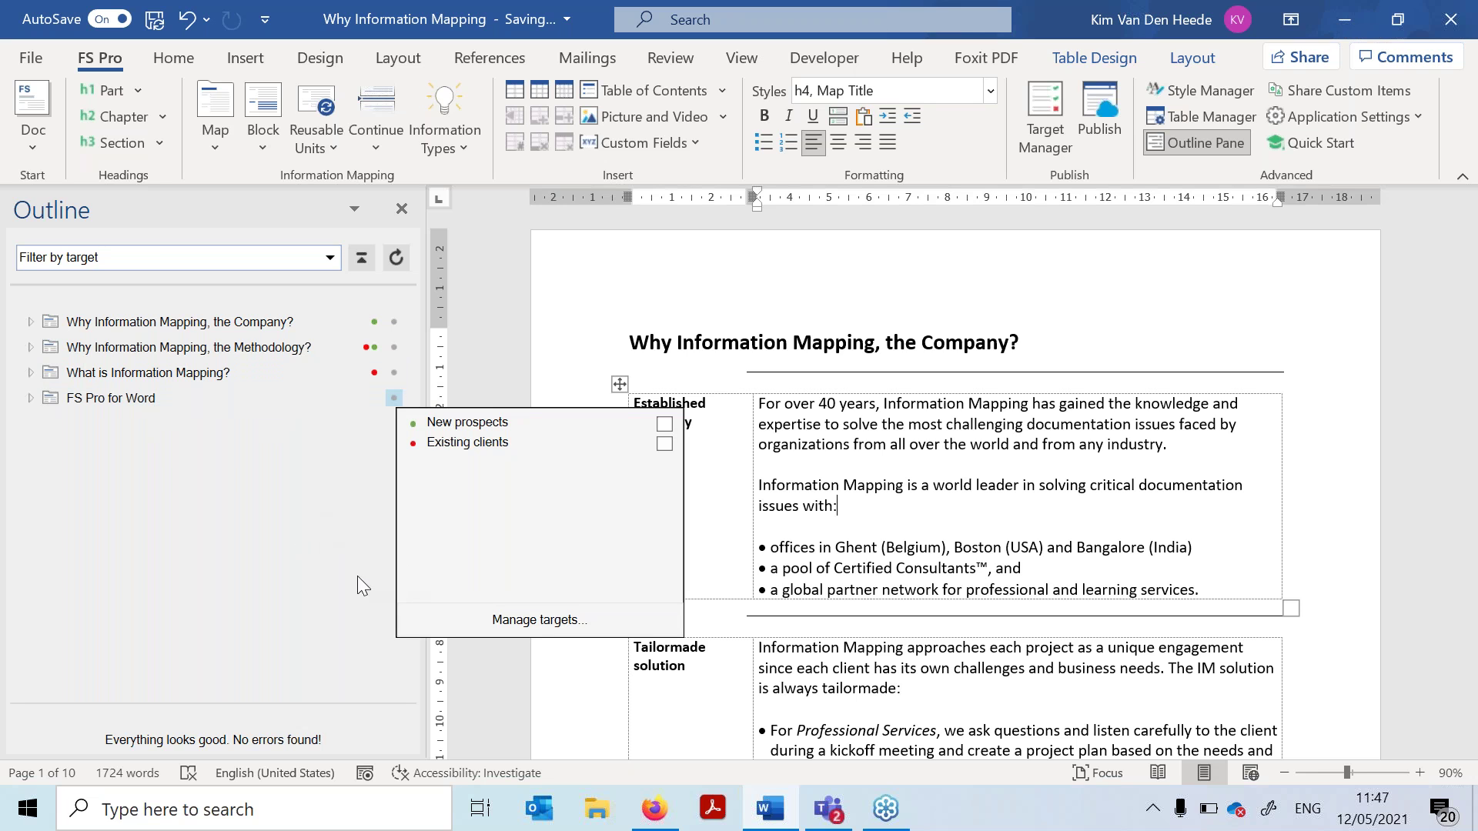
left_click(665, 423)
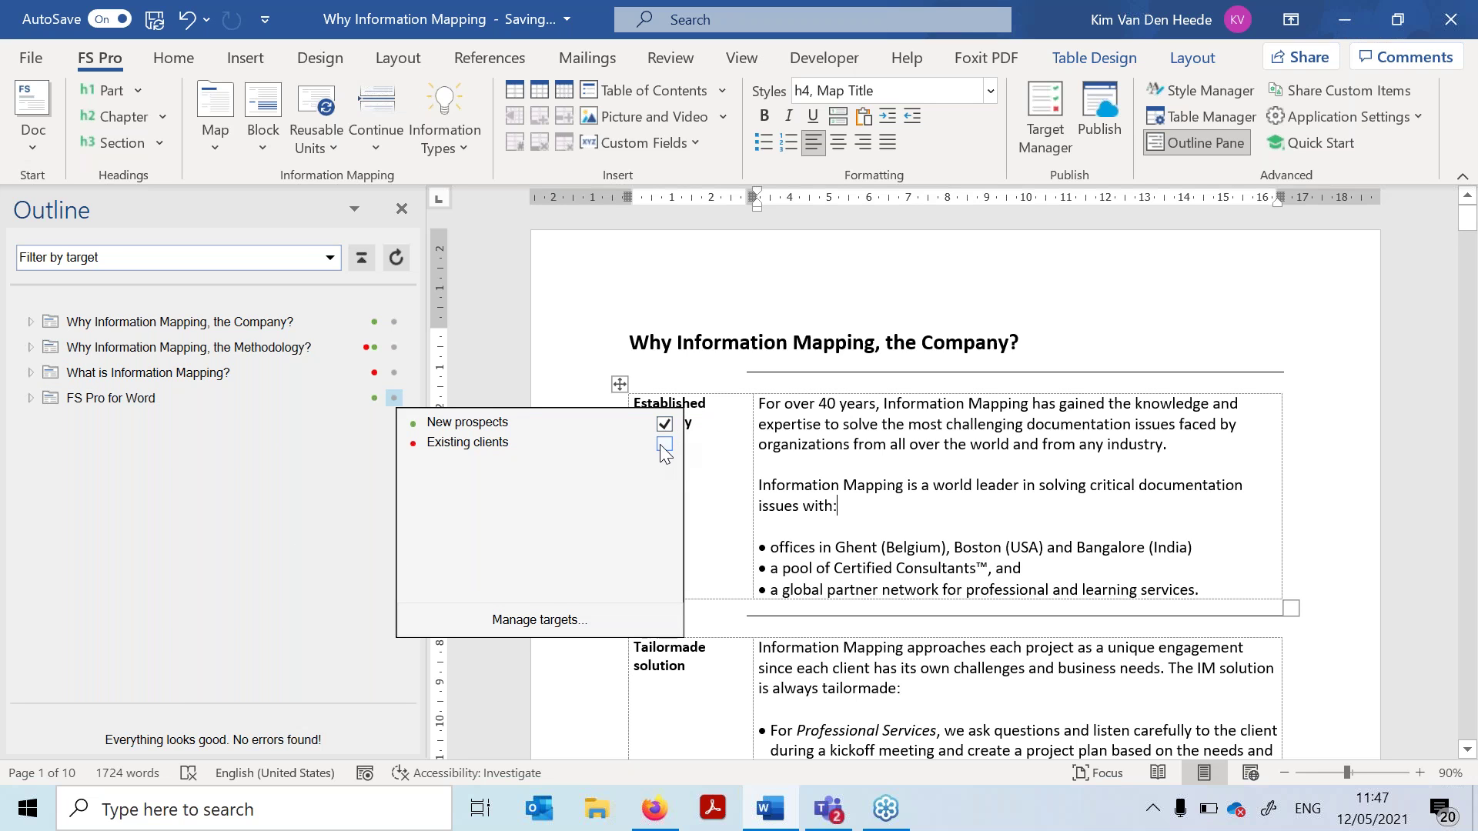
left_click(184, 631)
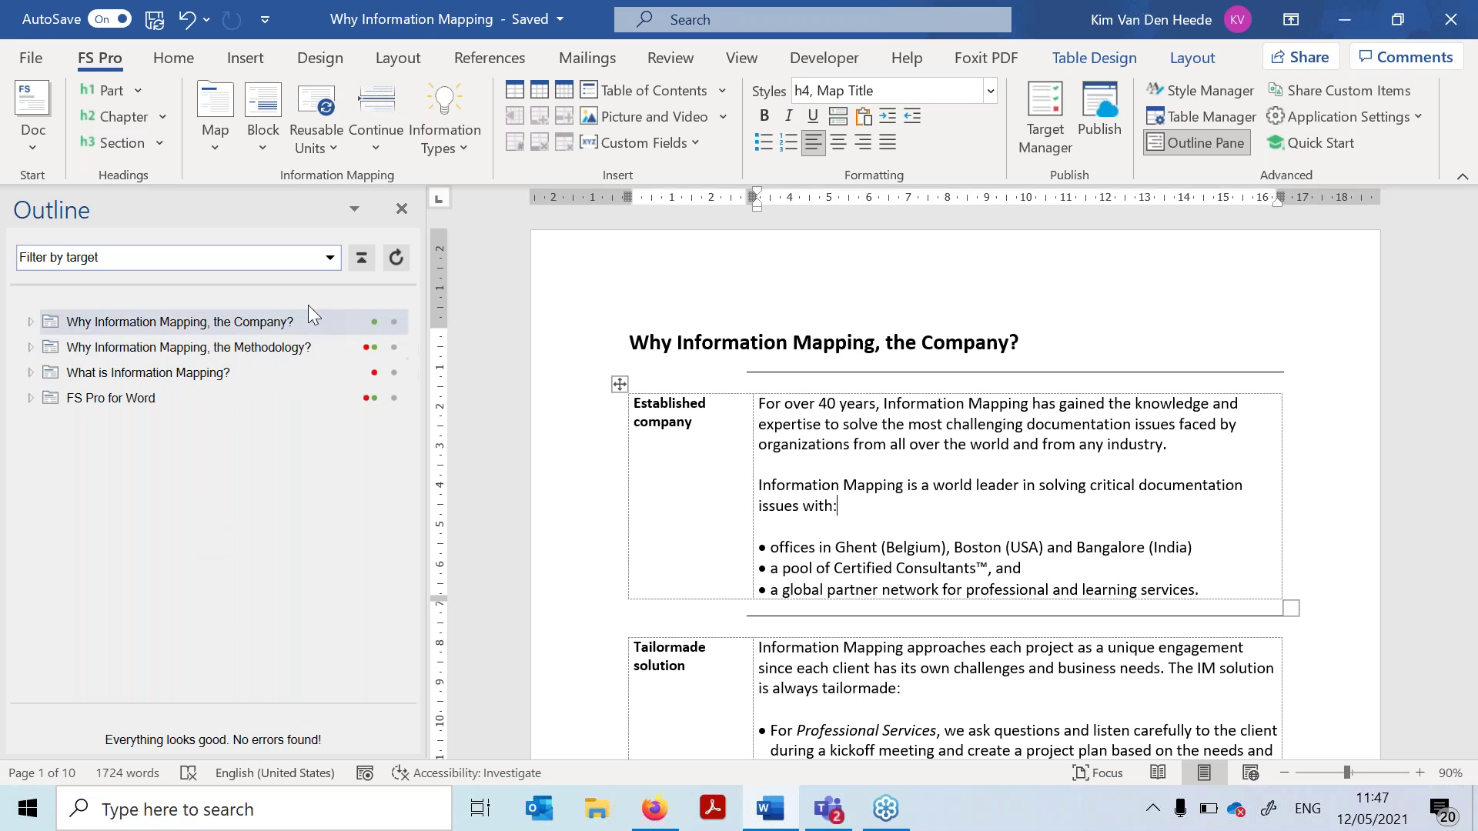
Filter the document by the New prospects target.
left_click(331, 260)
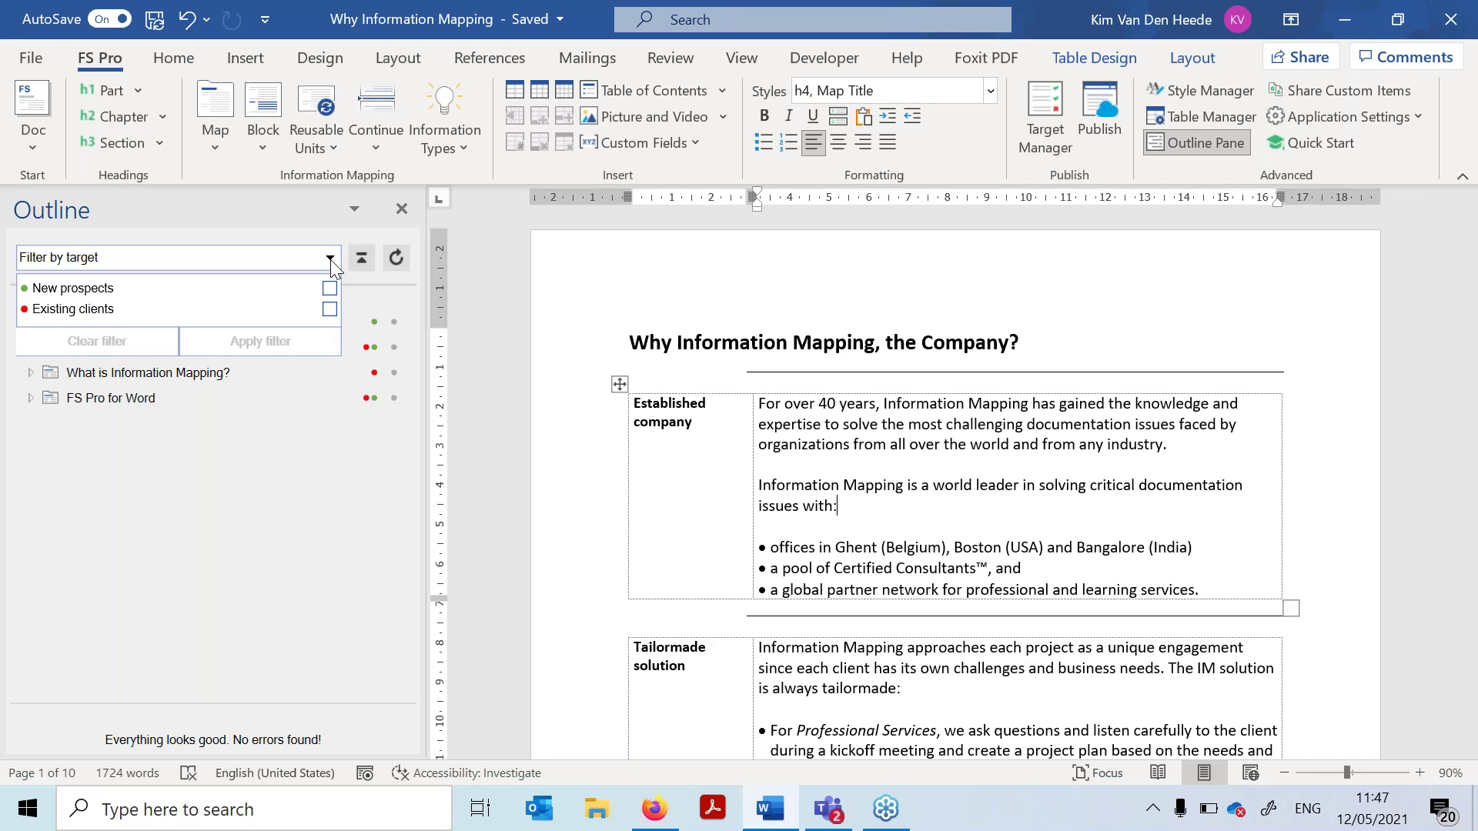
left_click(330, 289)
left_click(266, 342)
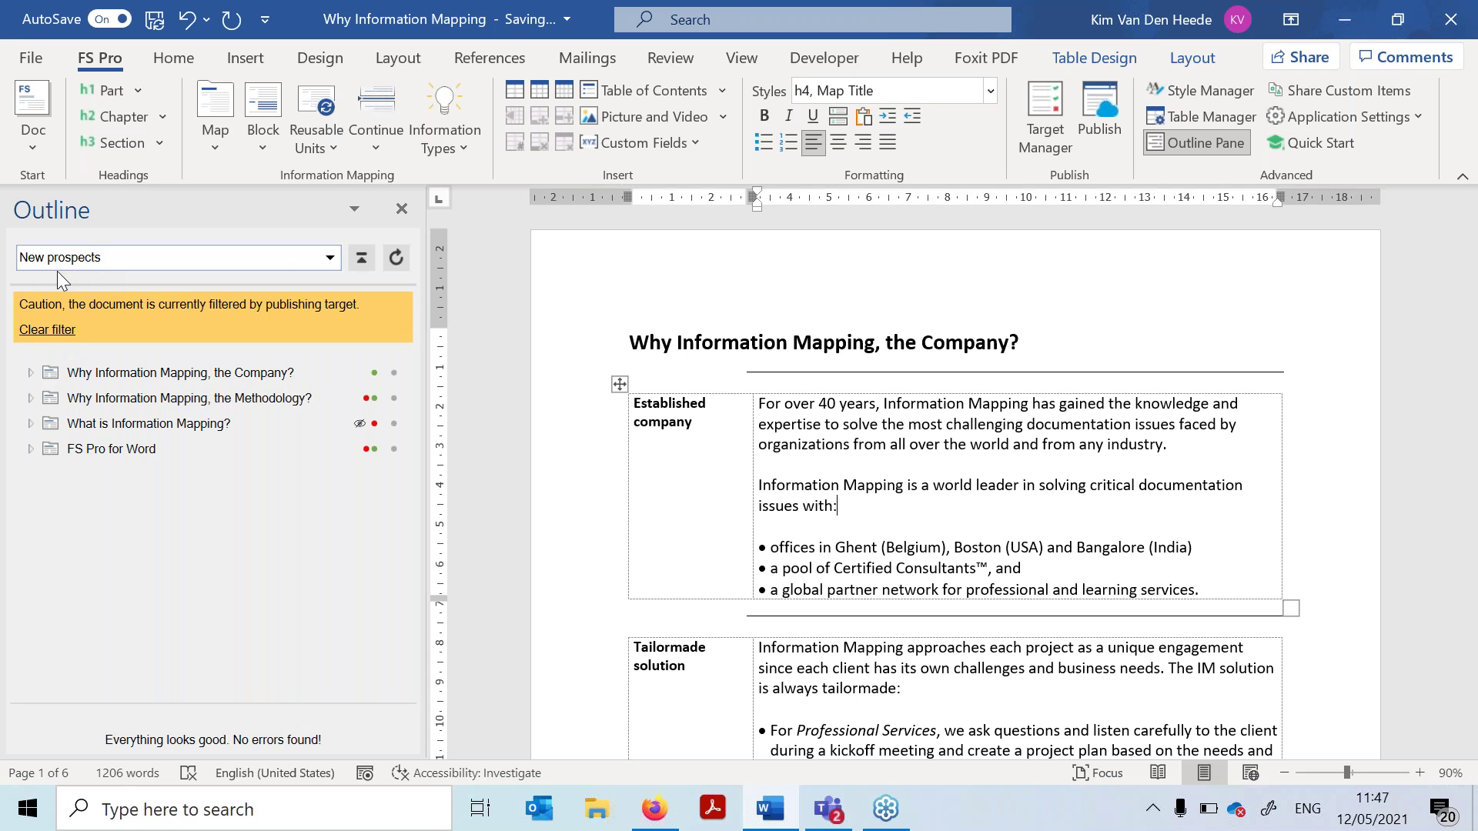
Look through the filtered document to check which maps are included for New prospects.
left_click(849, 443)
mouse_move(627, 348)
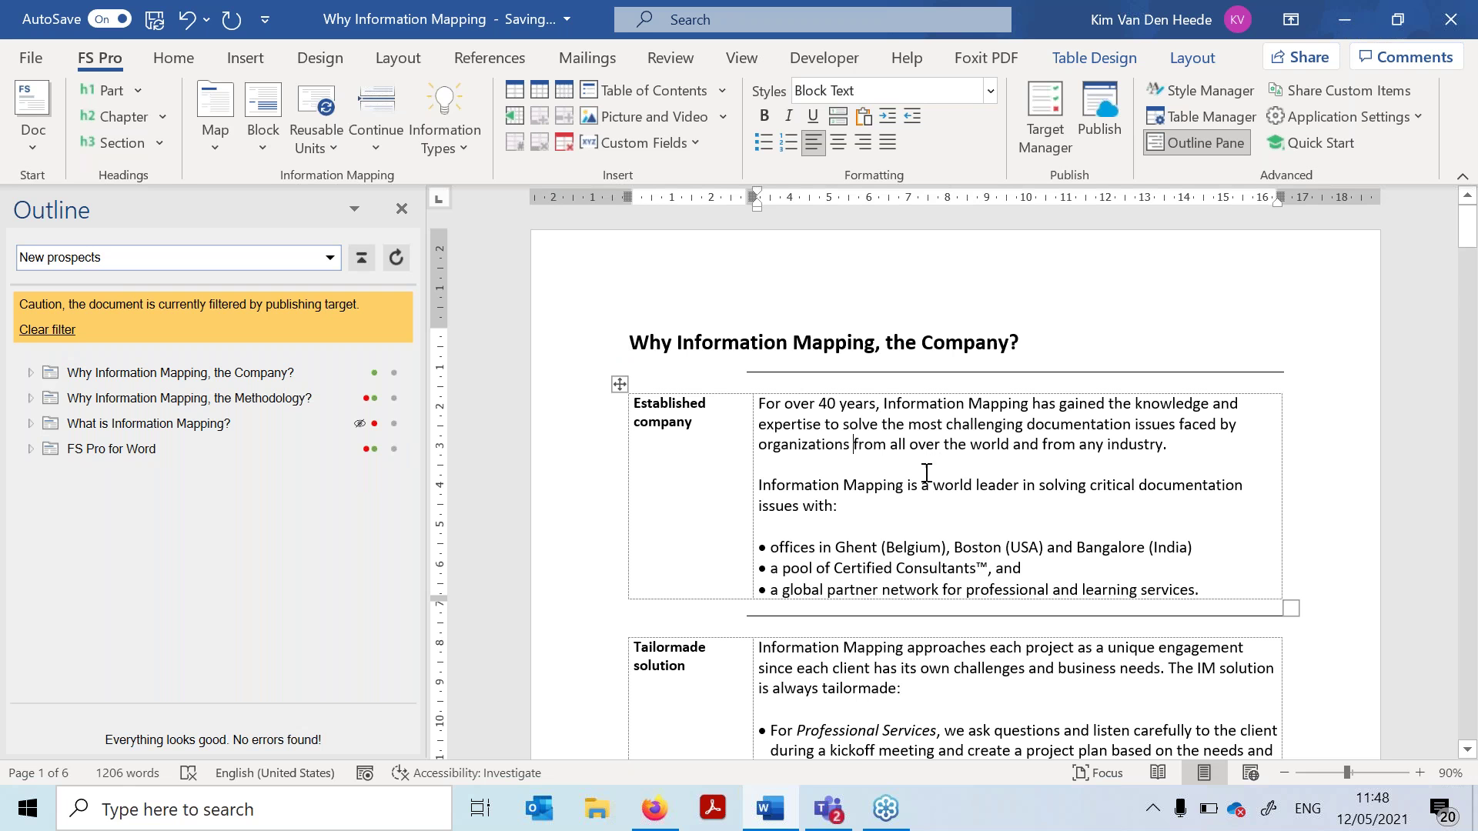
scroll(931, 469, "down", 3)
scroll(932, 470, "down", 20)
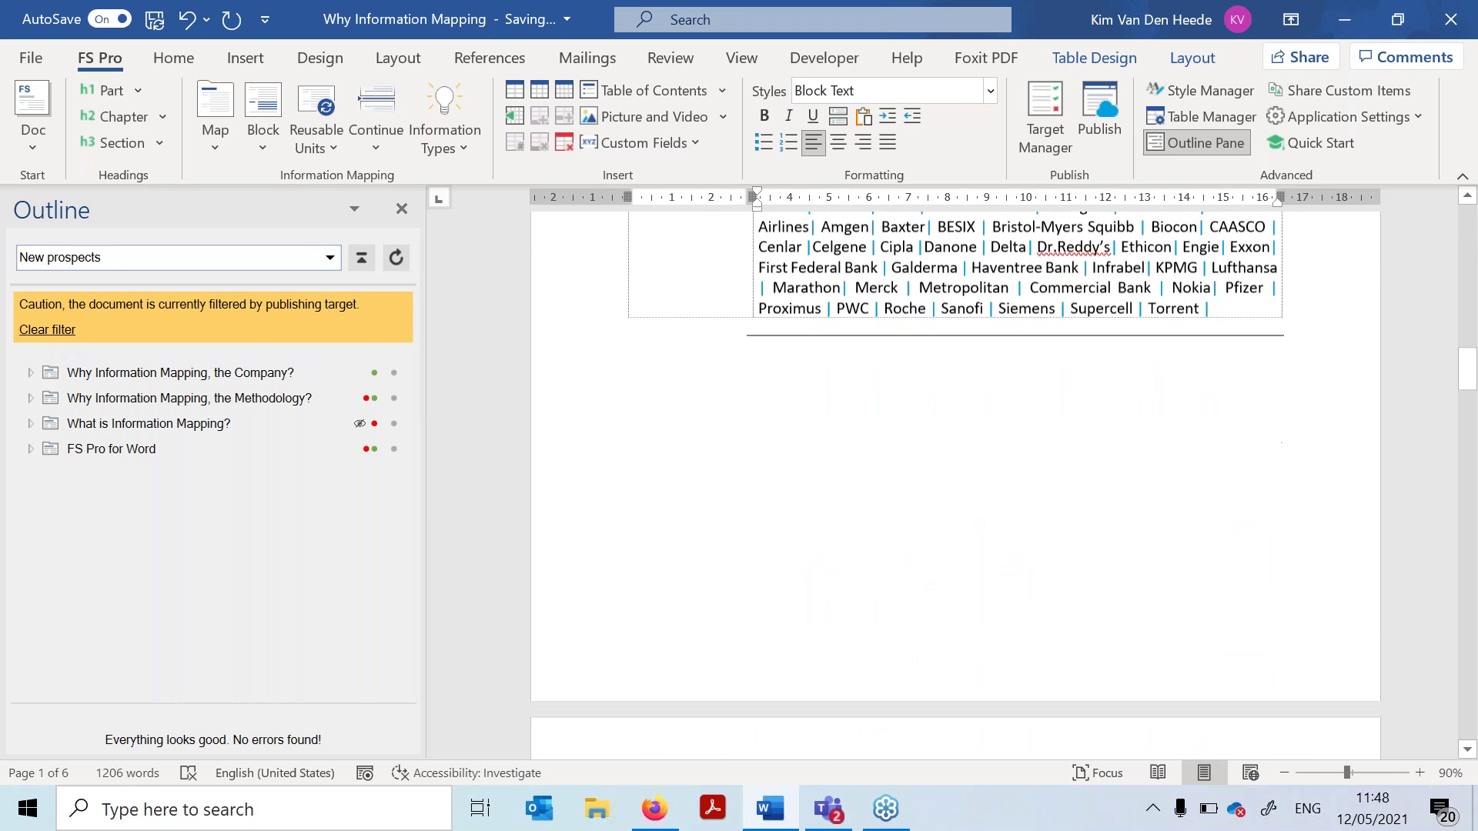
scroll(962, 482, "down", 3)
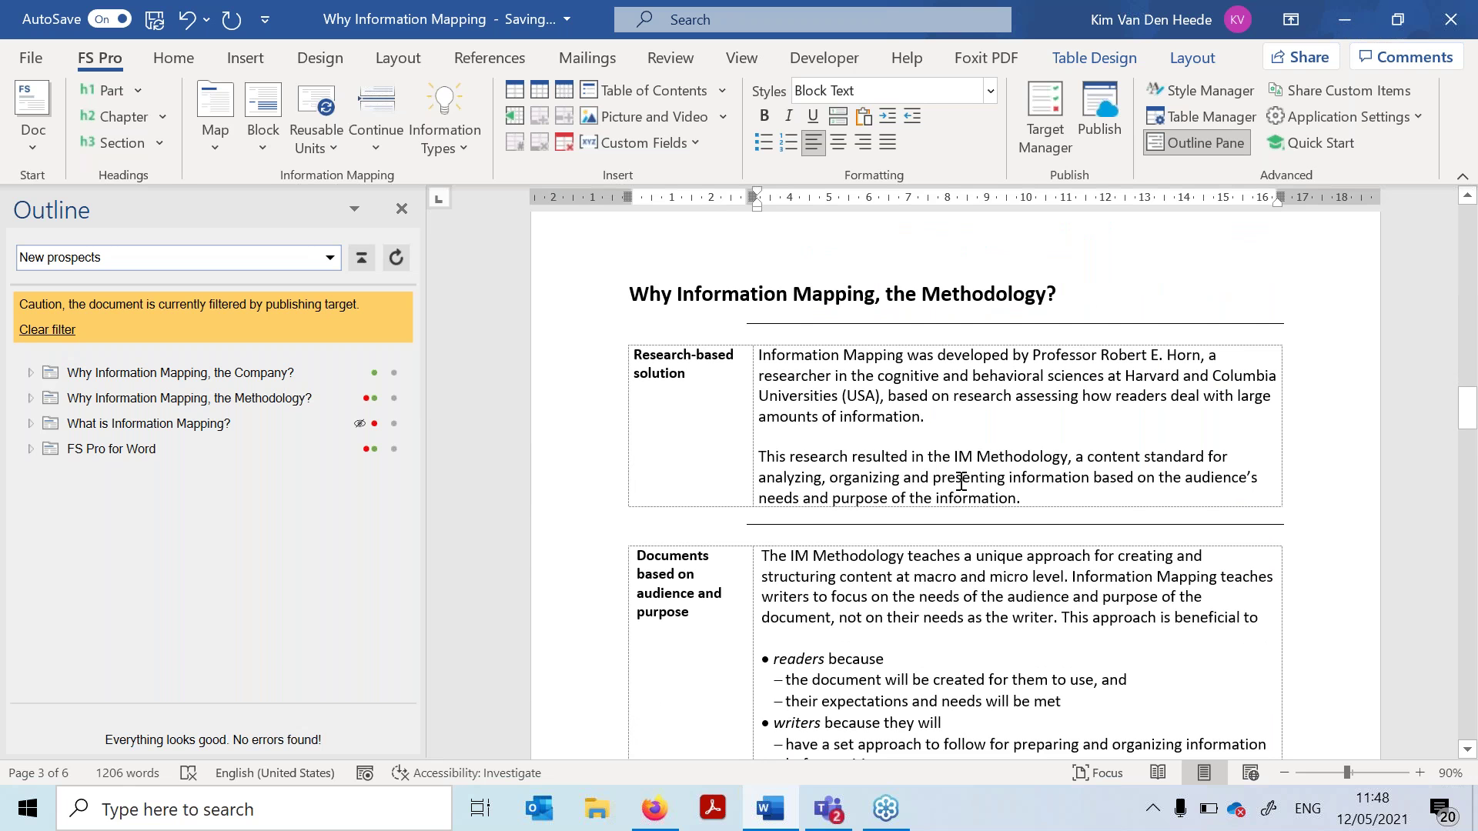
scroll(961, 481, "down", 20)
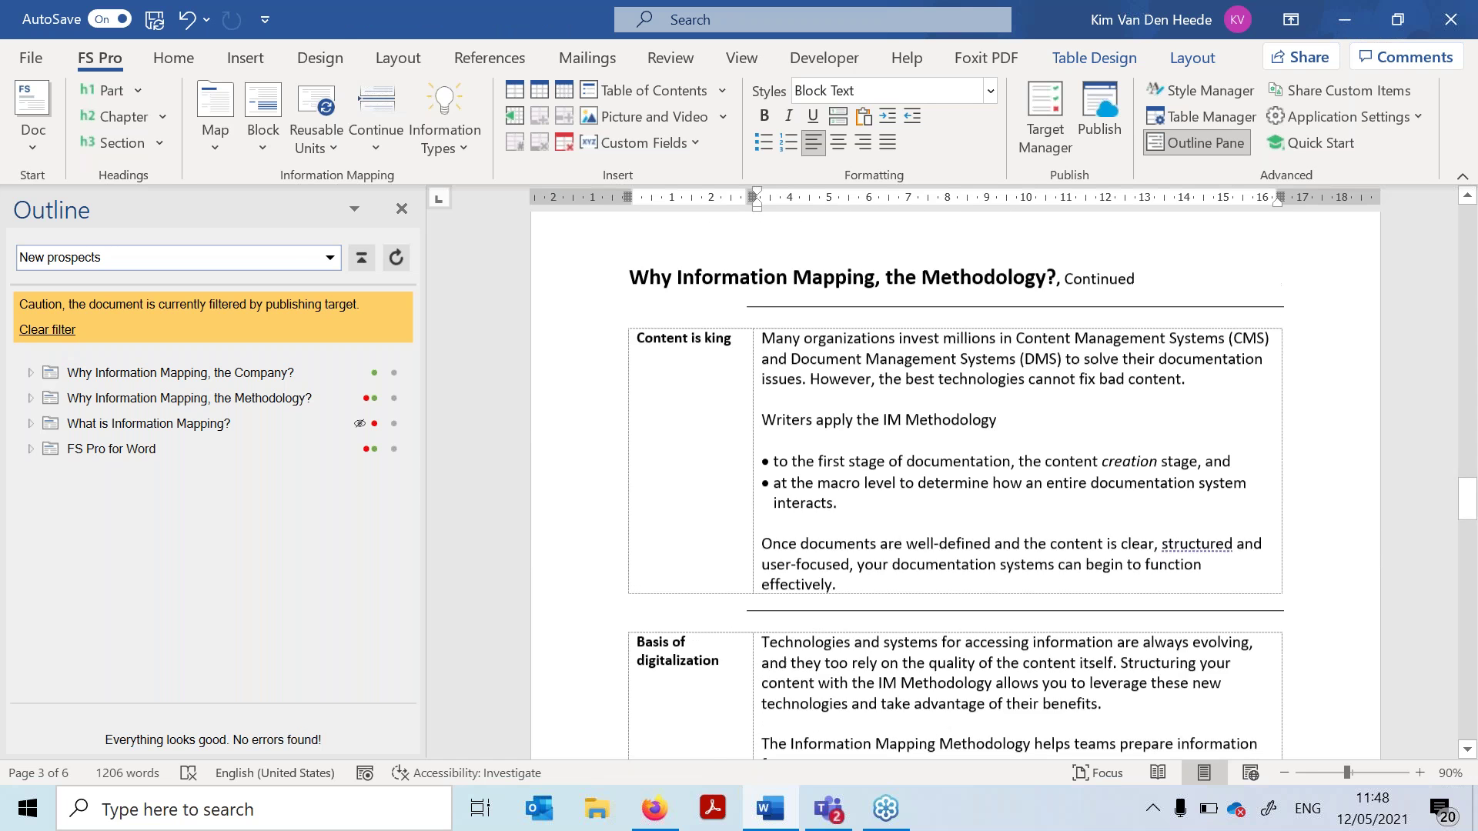
scroll(954, 477, "down", 2)
scroll(954, 477, "down", 1)
scroll(954, 477, "up", 4)
scroll(954, 477, "down", 5)
scroll(711, 396, "down", 4)
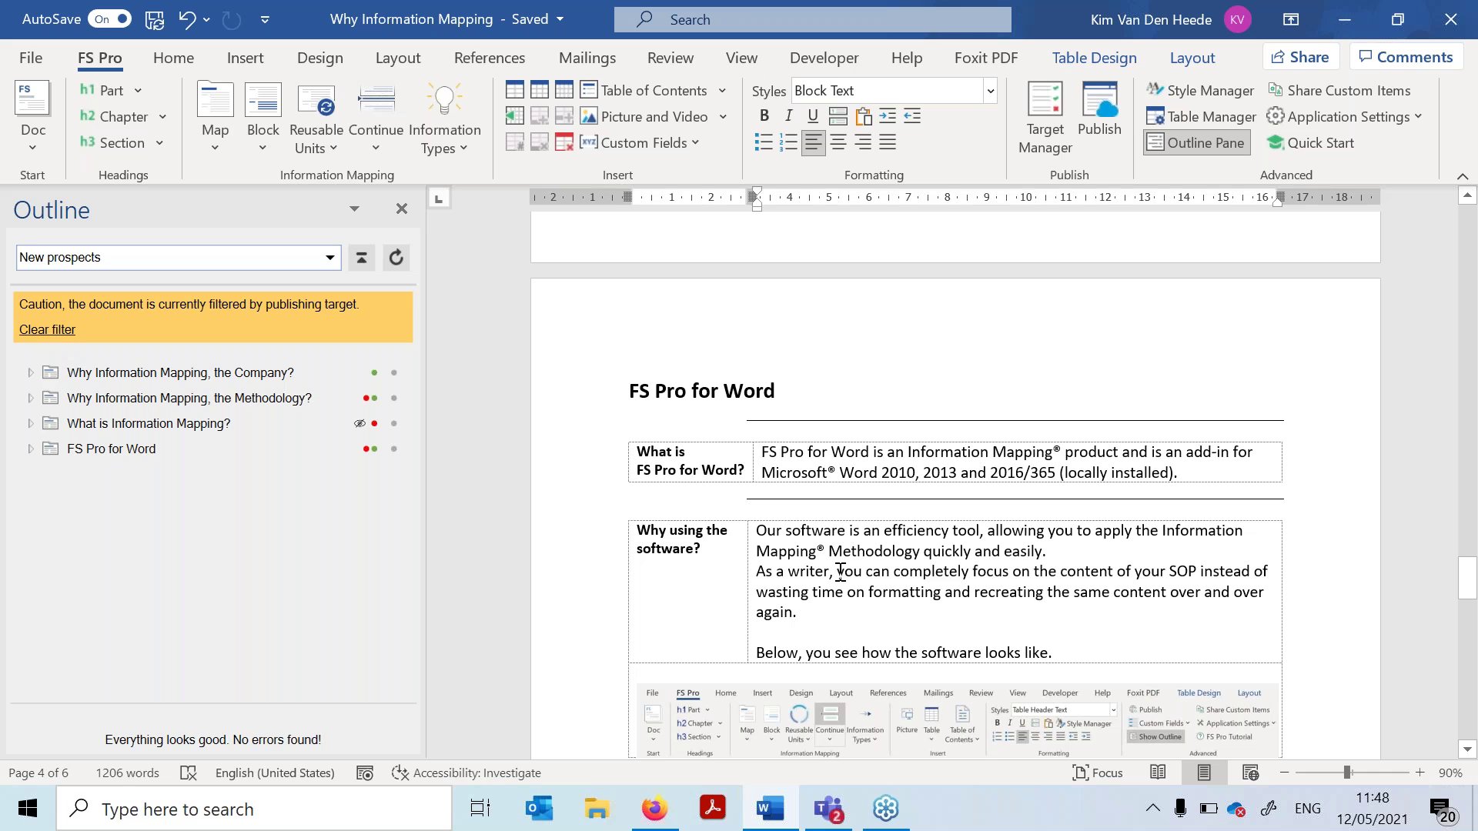
scroll(840, 571, "down", 3)
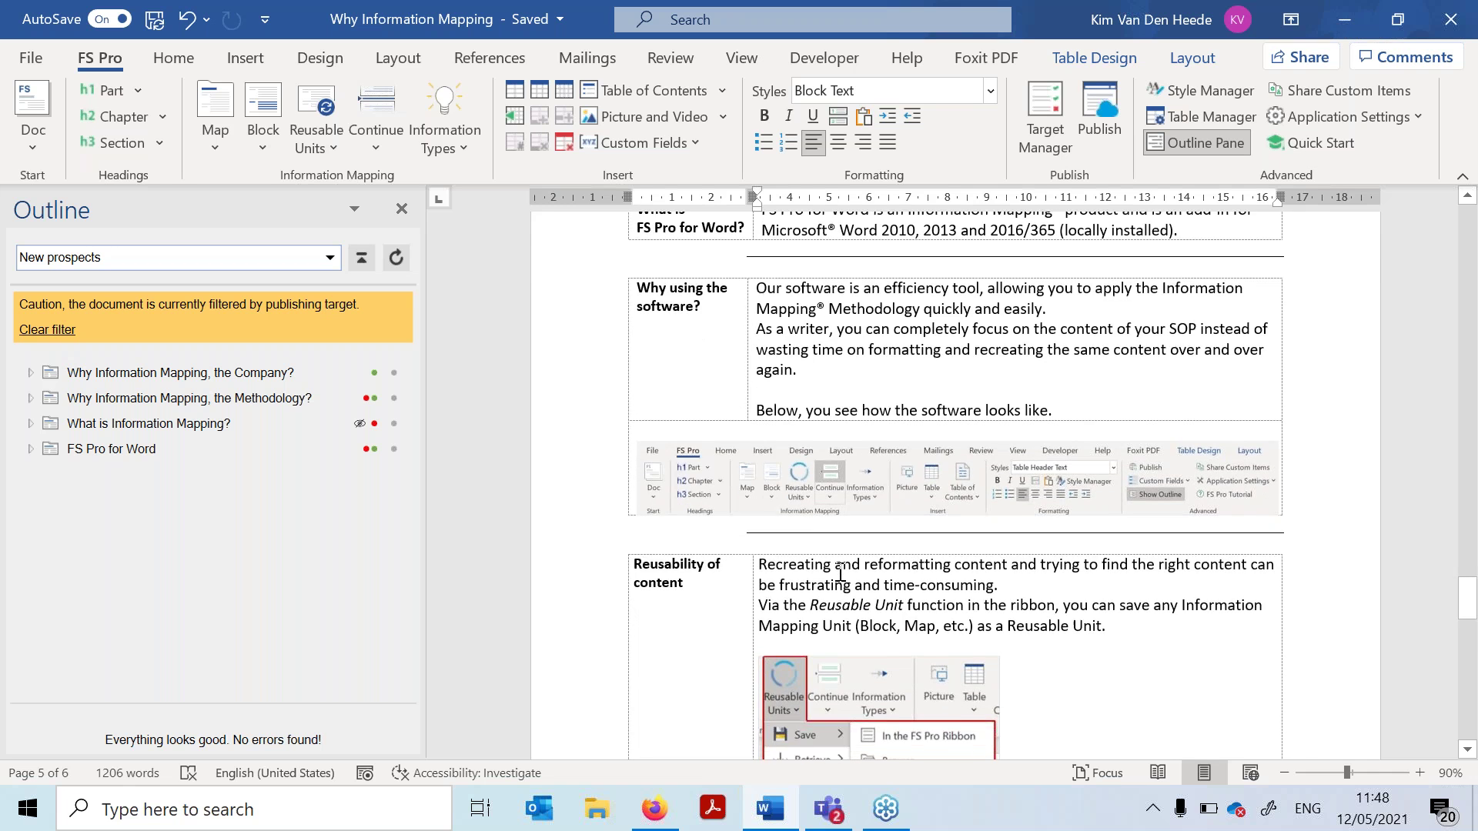
scroll(840, 571, "up", 2)
Switch the document filter from New prospects to Existing clients and view the document from its start.
left_click(330, 258)
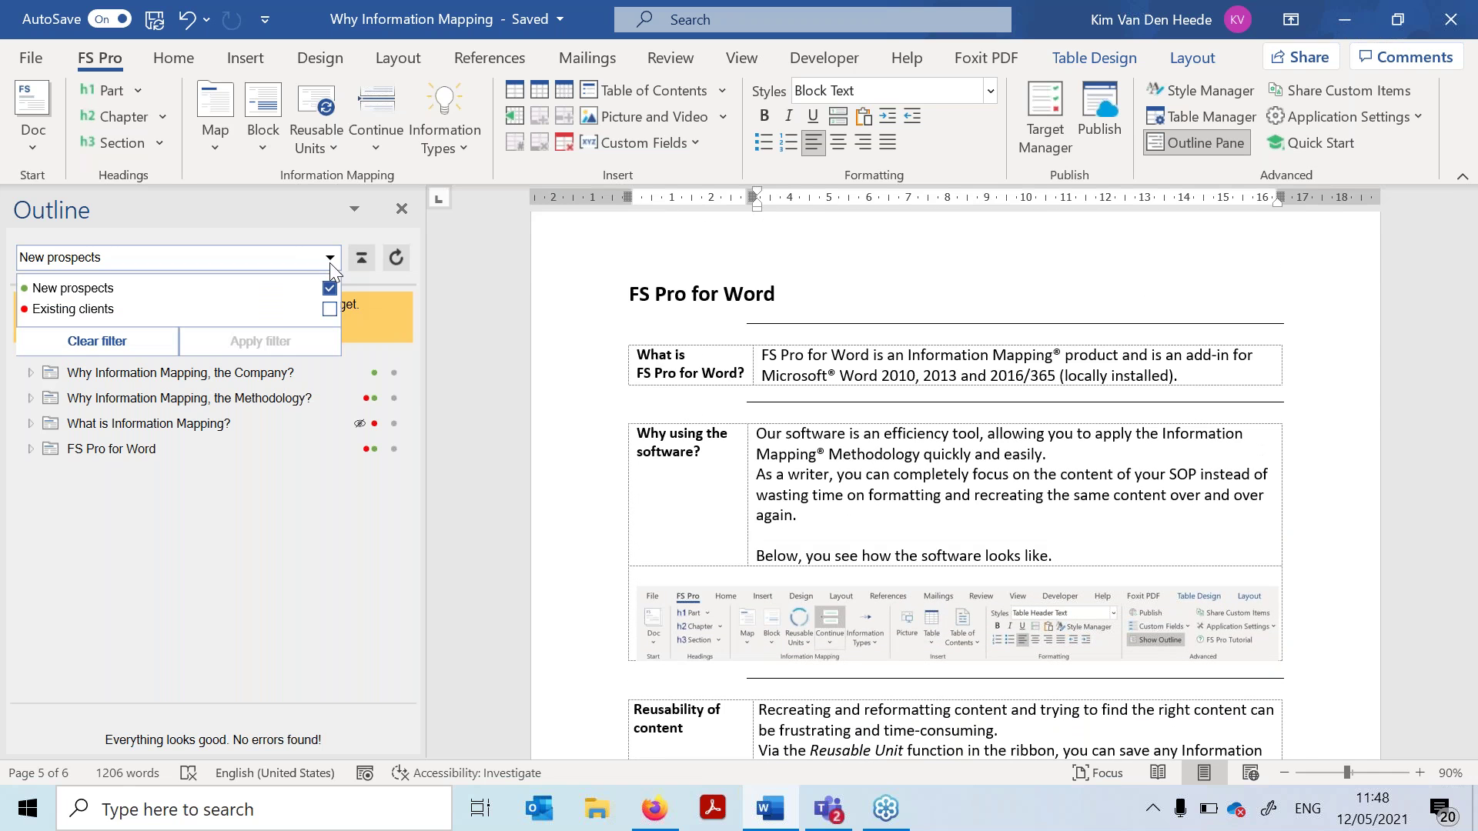
left_click(328, 289)
left_click(330, 309)
left_click(262, 343)
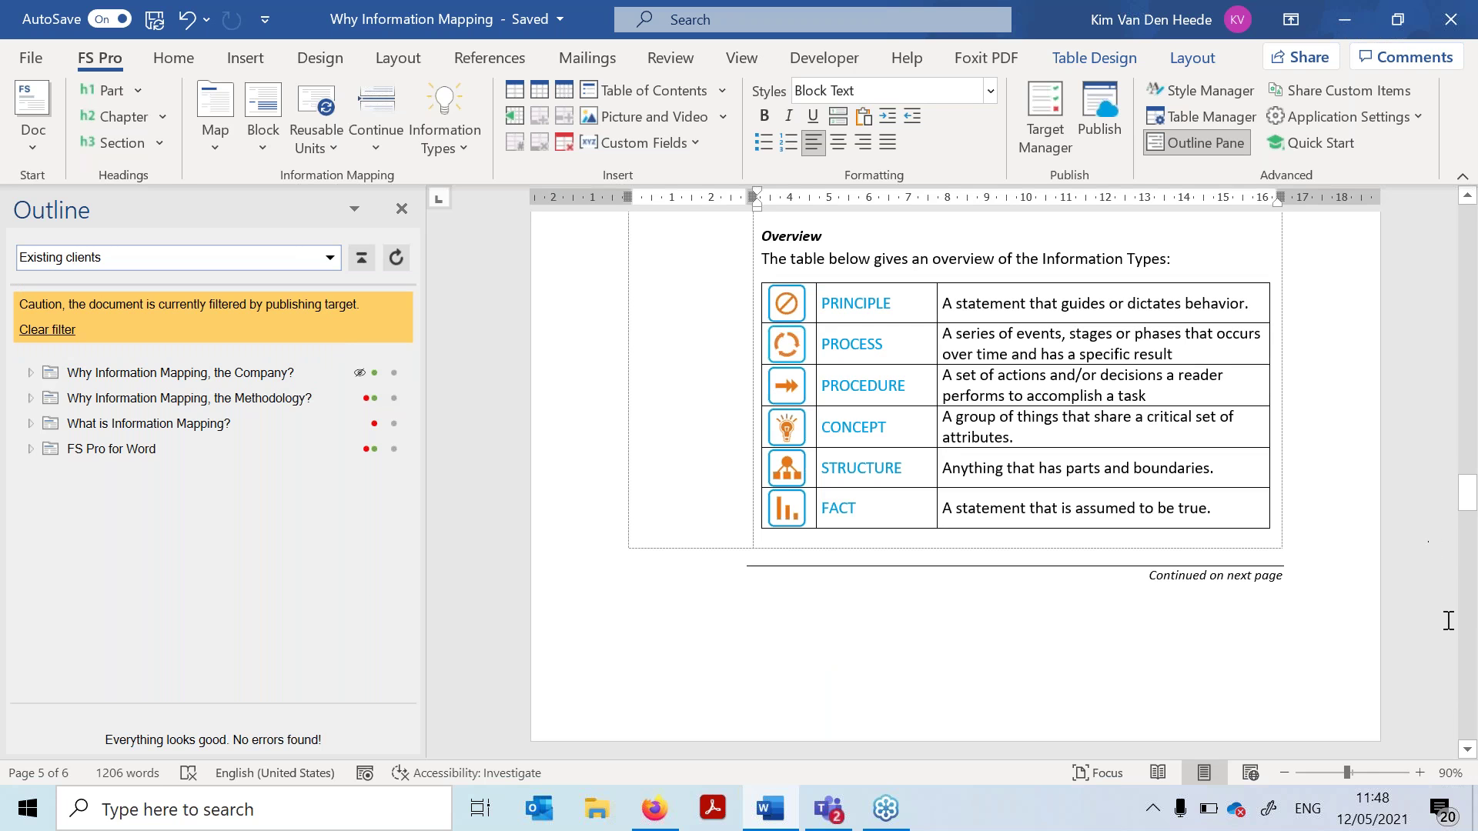
left_click_drag(1472, 453, 1467, 339)
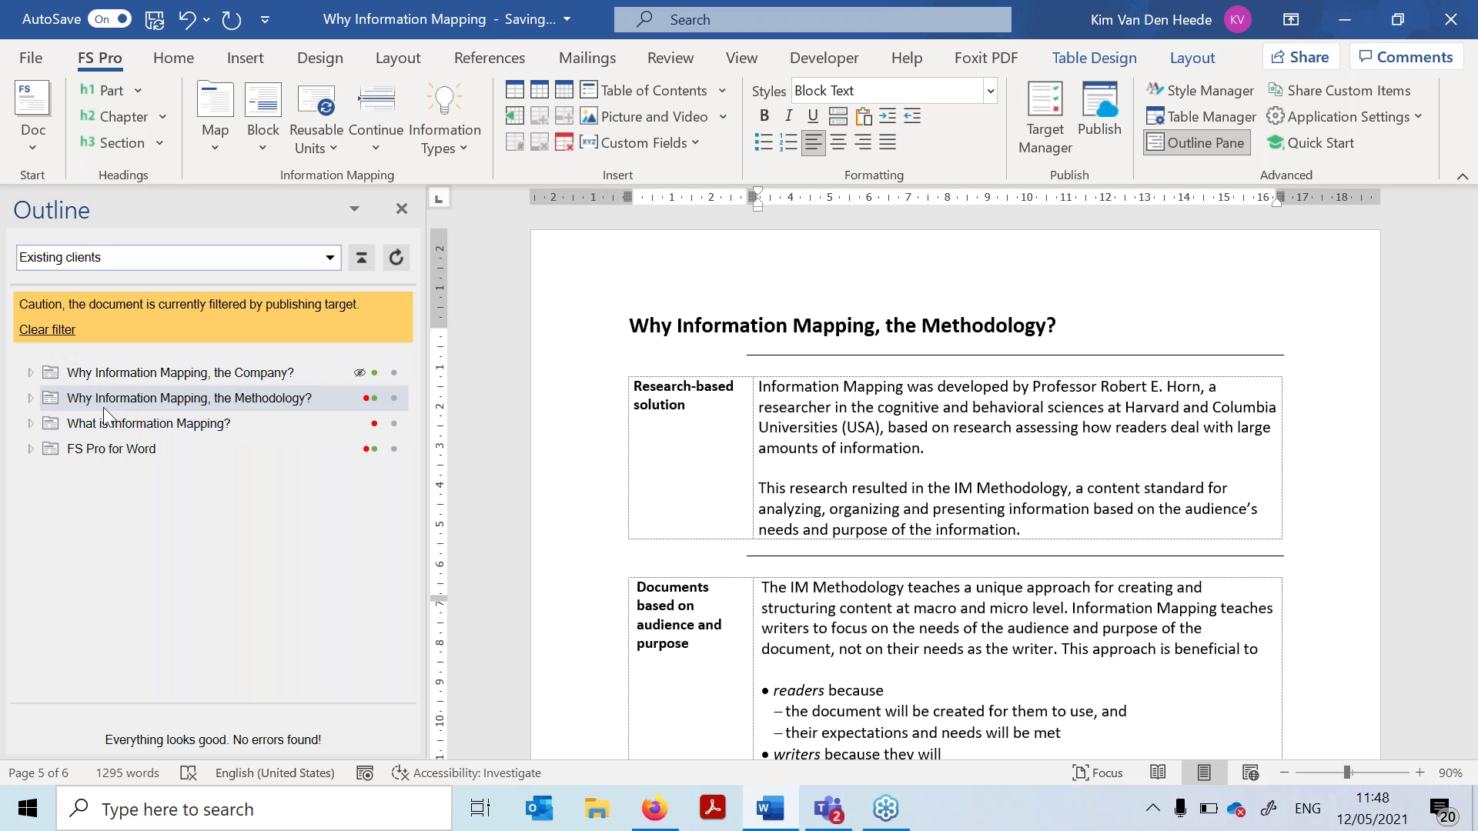
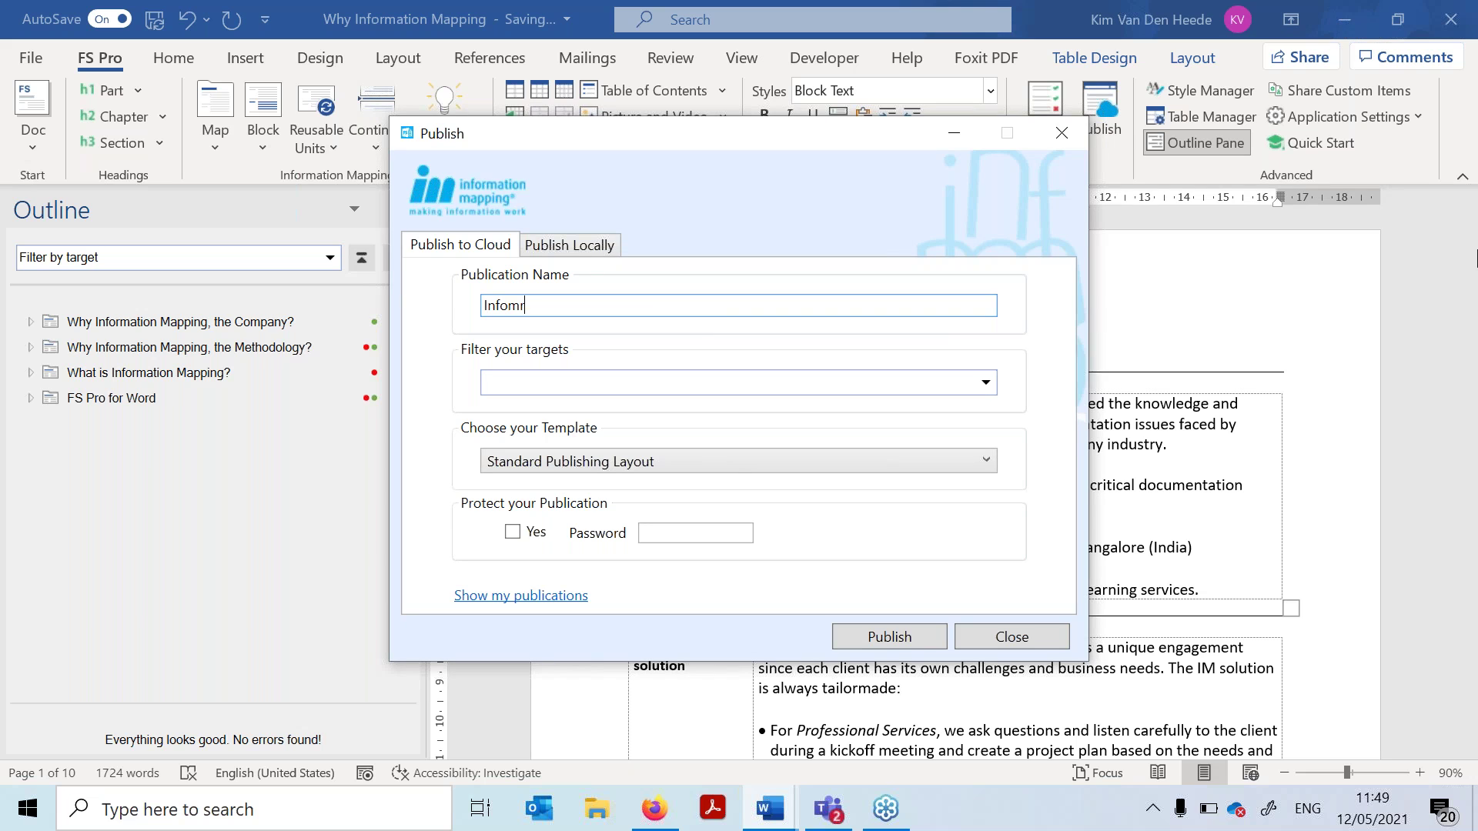
Name the cloud publication "Information Mapping" and filter it to the Existing clients target.
type("Mapping")
left_click(986, 384)
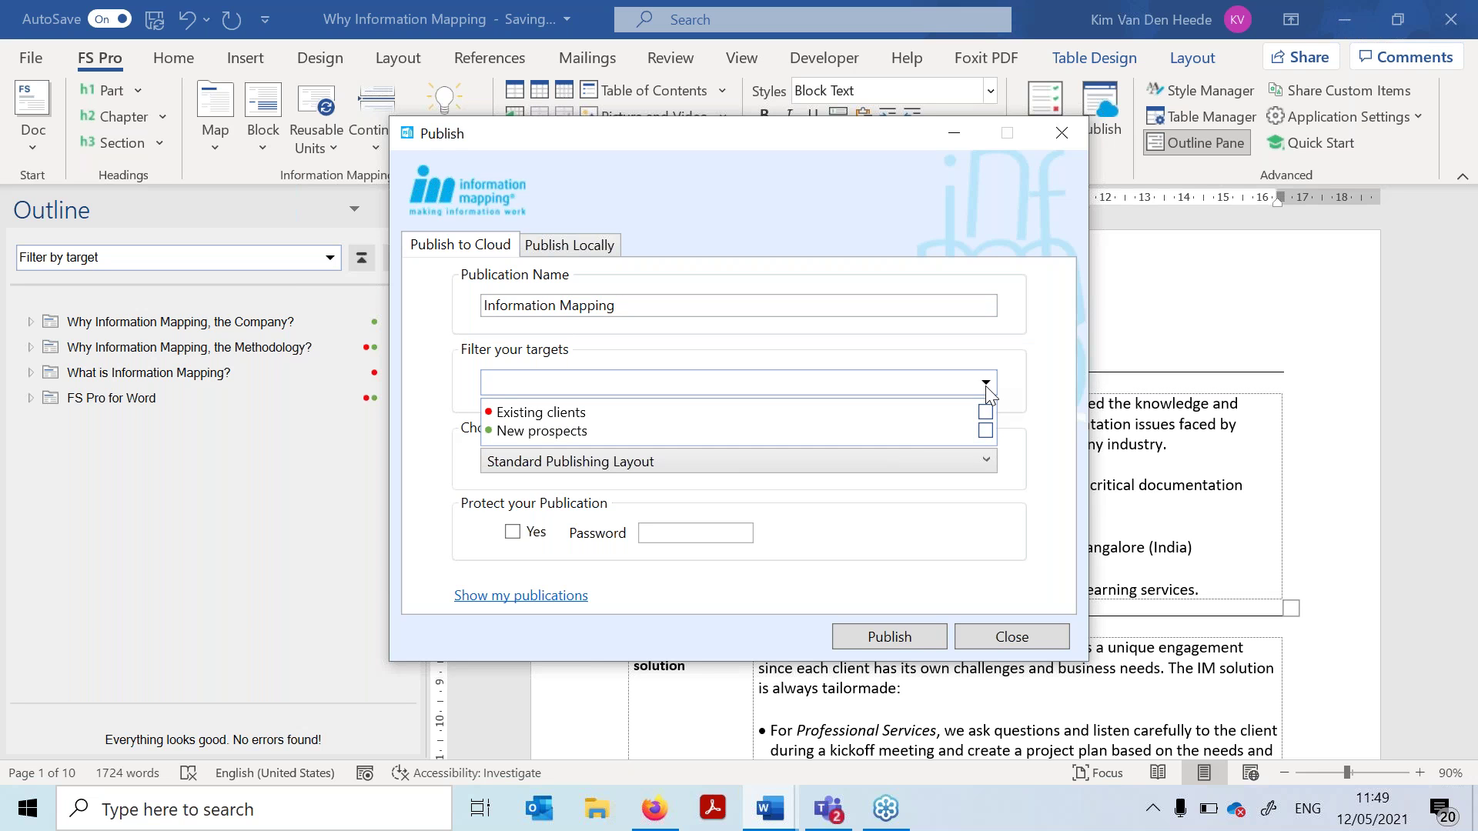
left_click(986, 412)
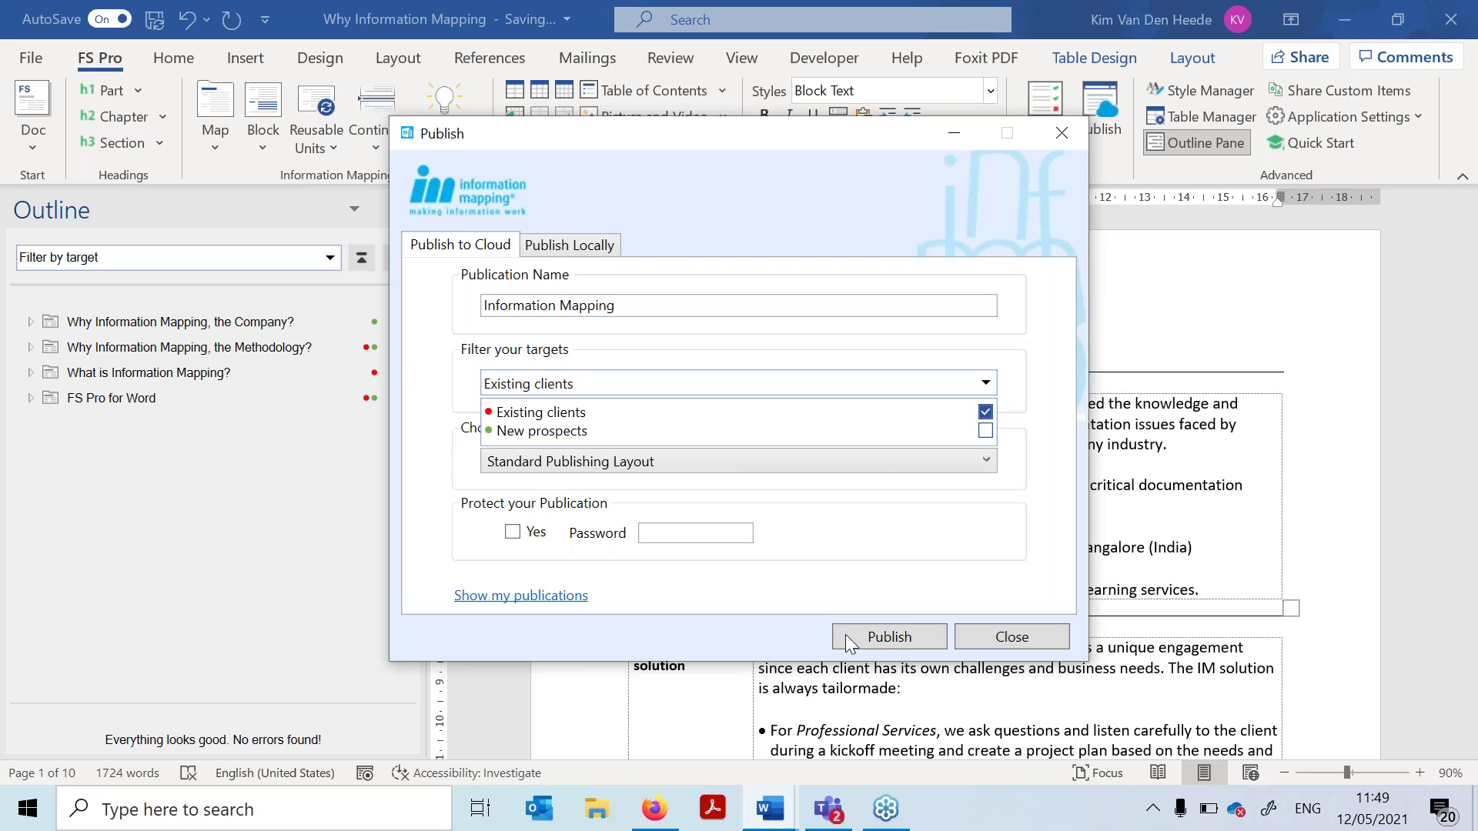
left_click(1039, 443)
Check the available templates and selected target, then publish to the cloud with the Standard Publishing Layout.
left_click(557, 464)
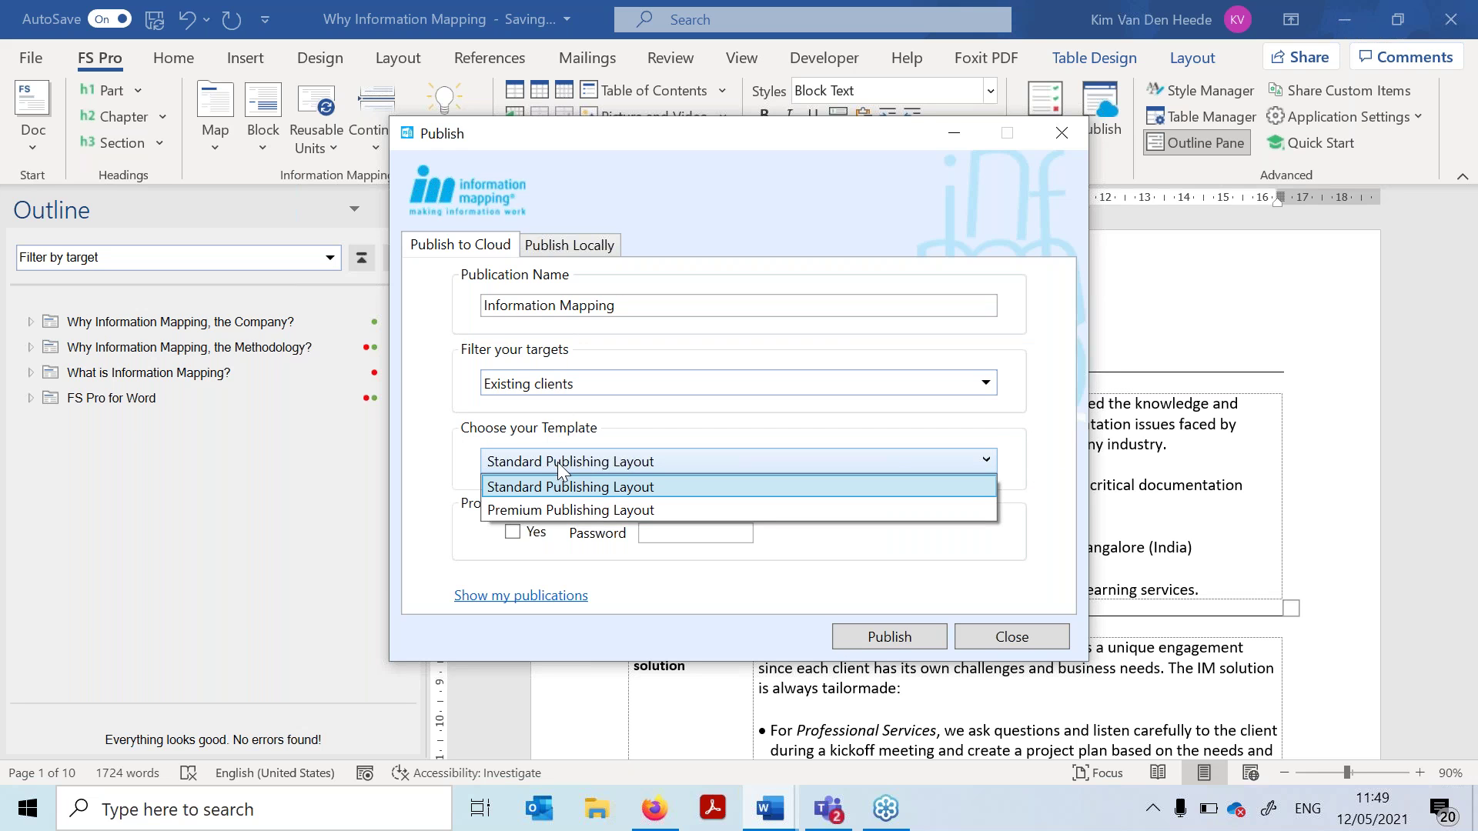
left_click(1032, 510)
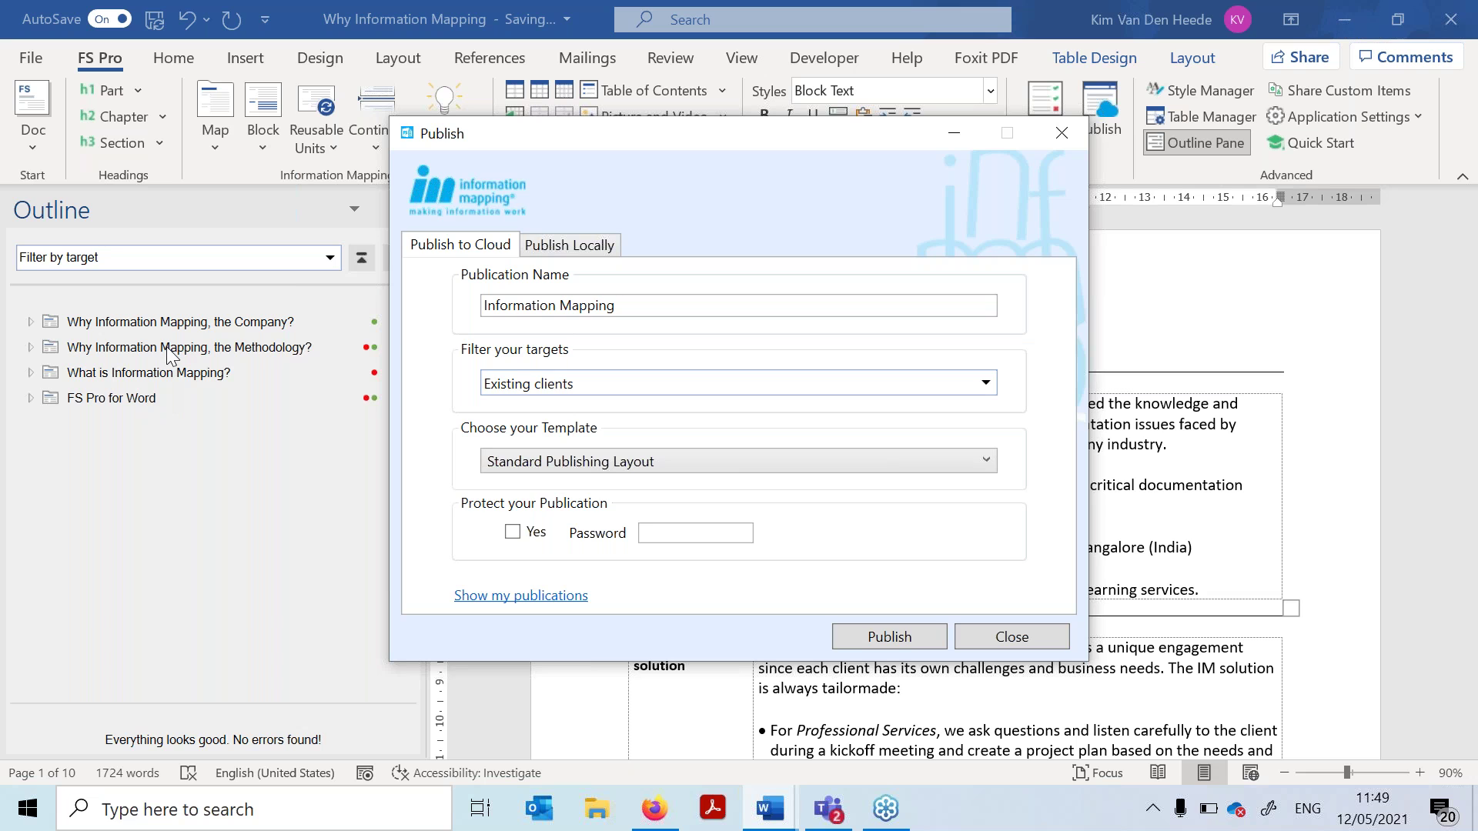
left_click(713, 378)
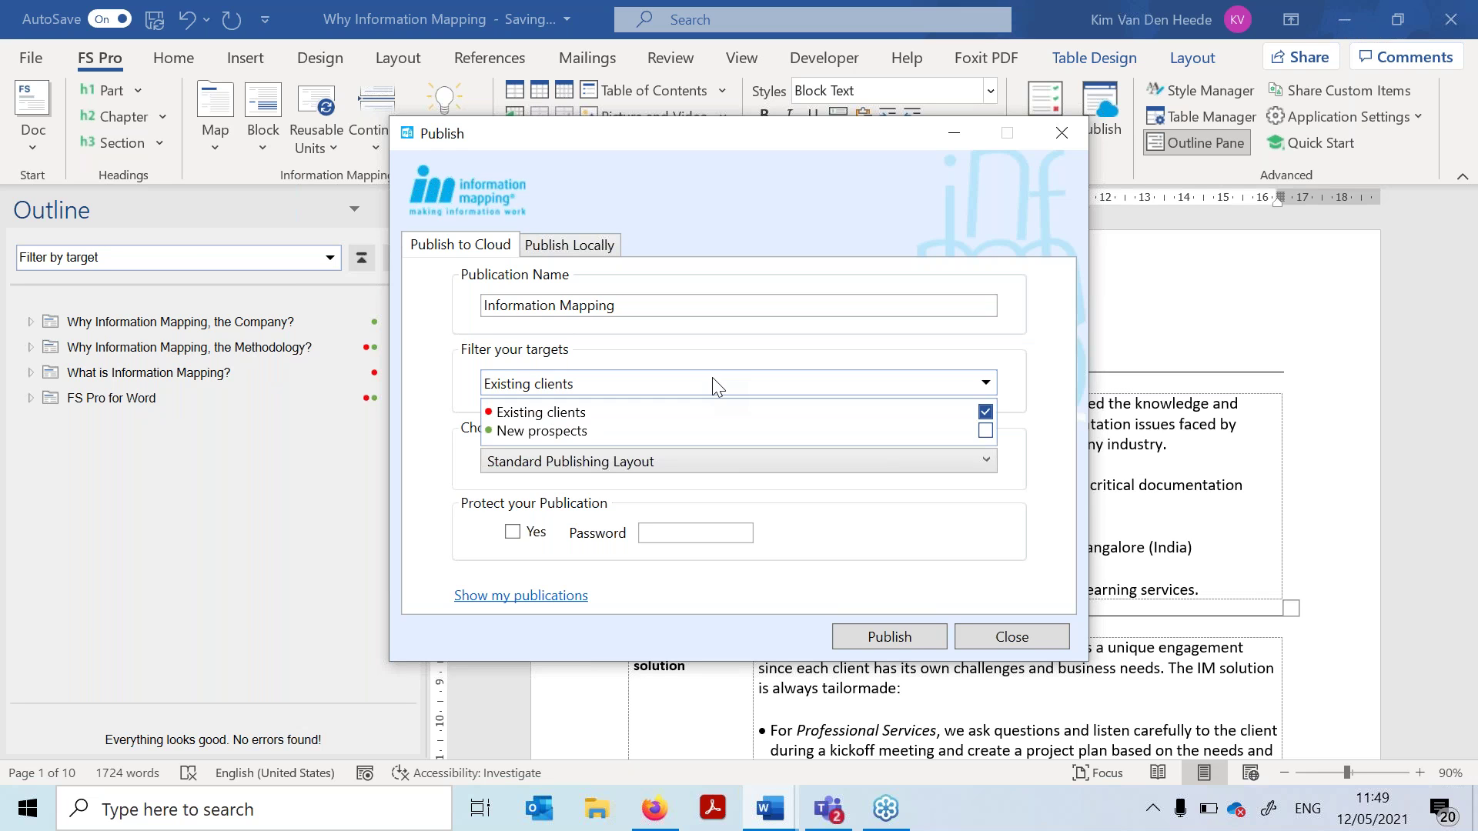
left_click(713, 377)
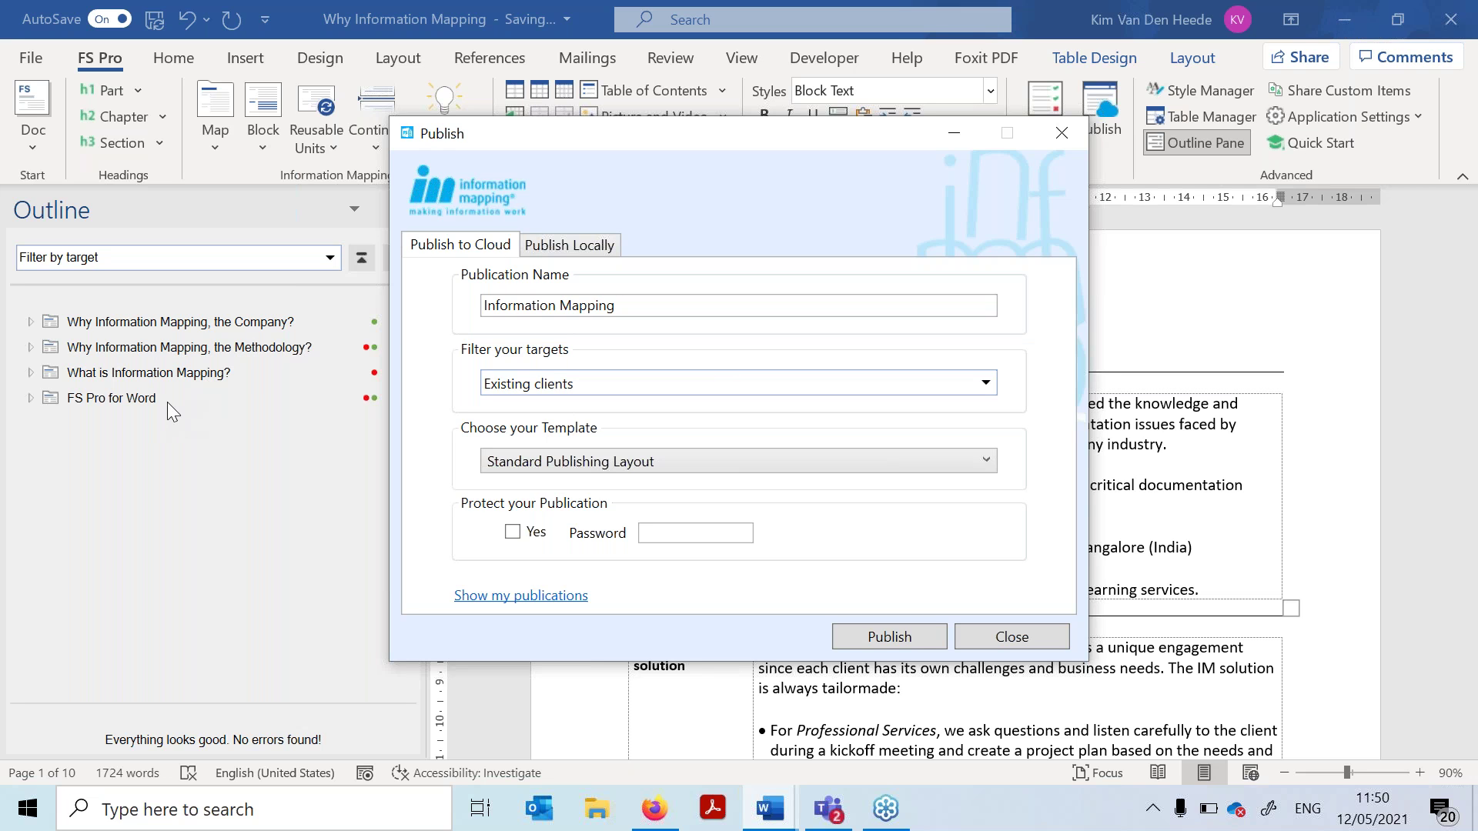
left_click(889, 635)
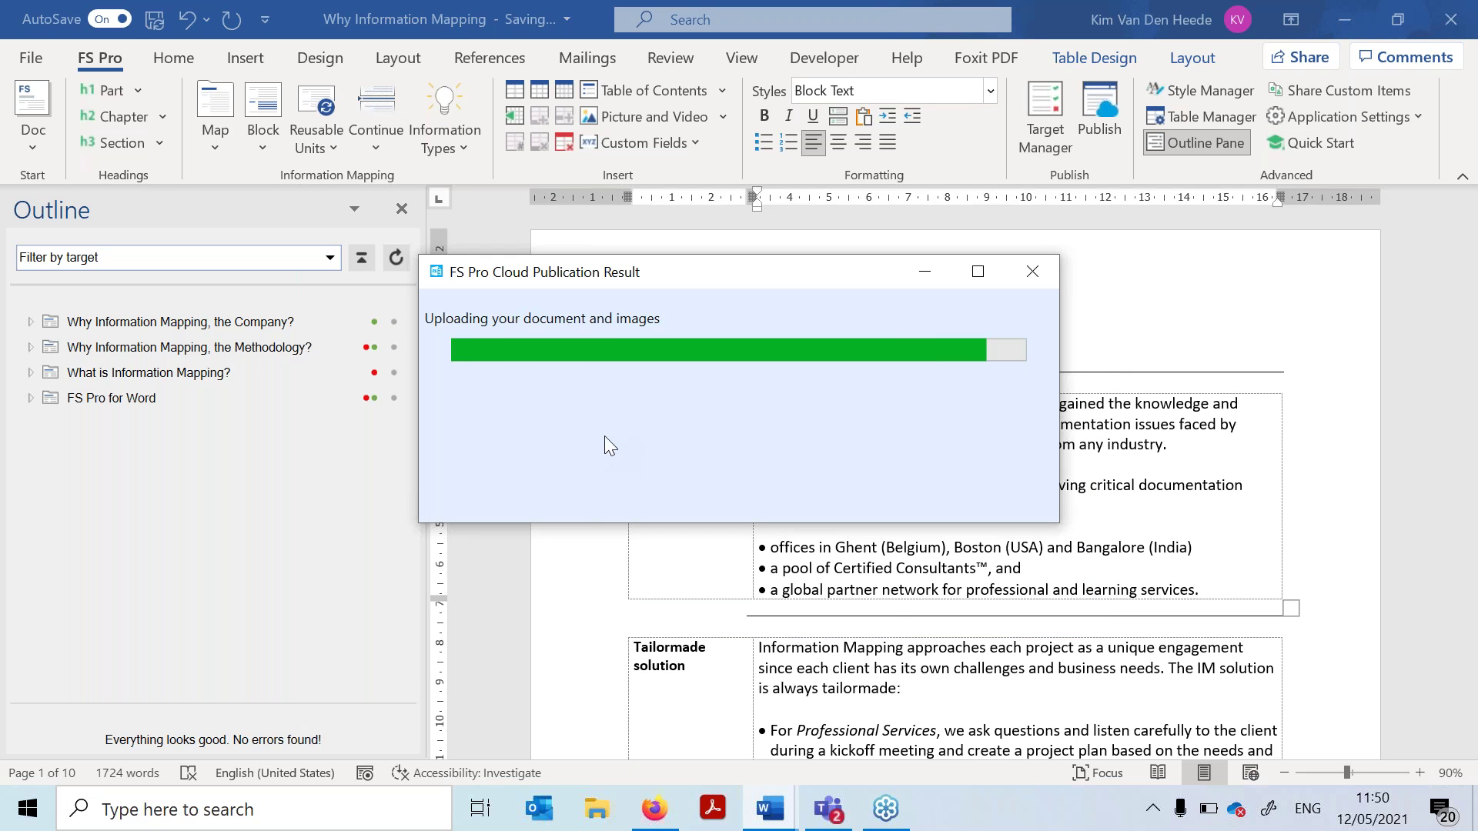
Open the published Existing clients version in the browser and enlarge the page for reading.
left_click(539, 384)
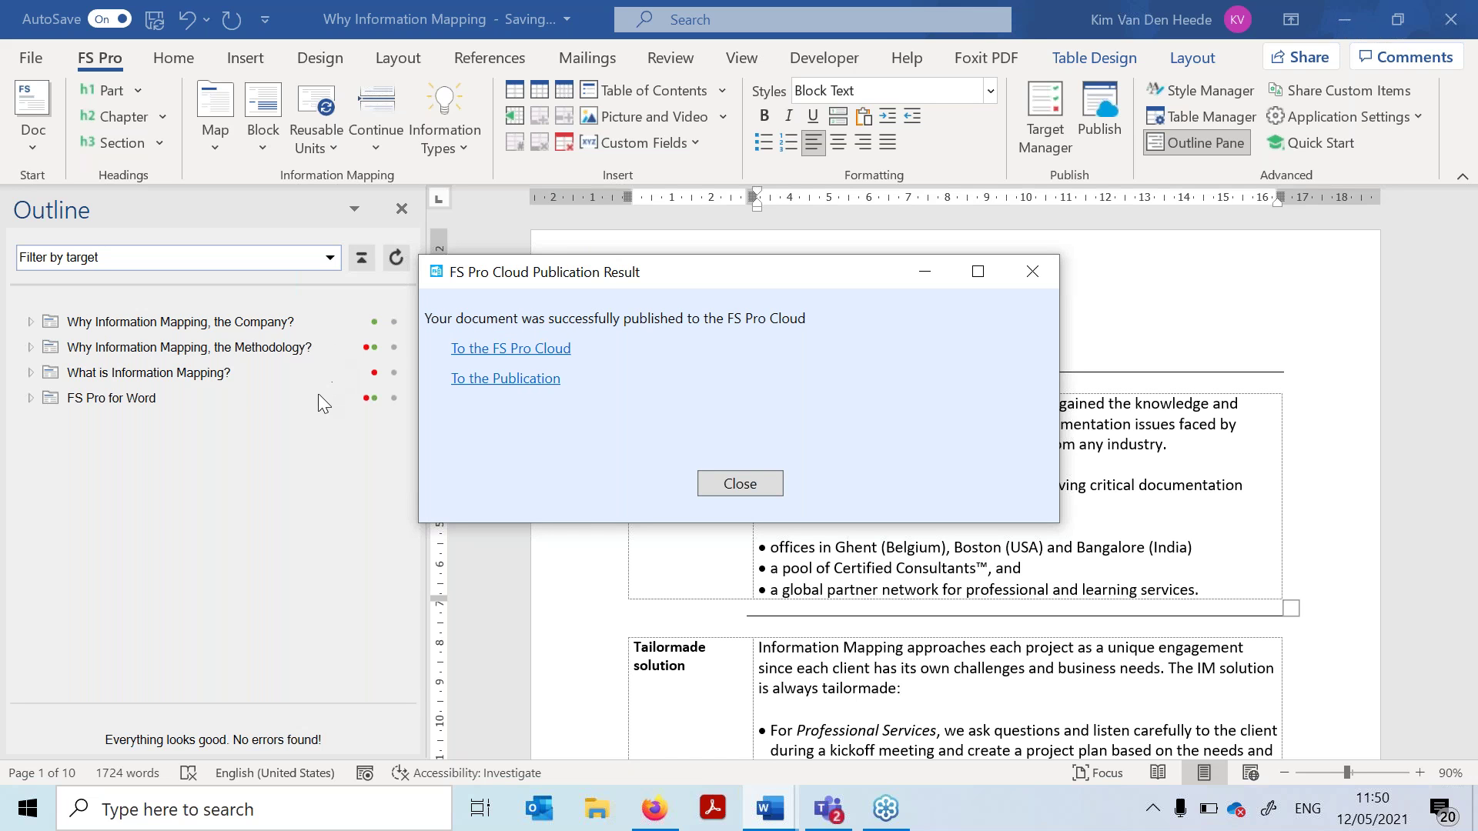
left_click(478, 381)
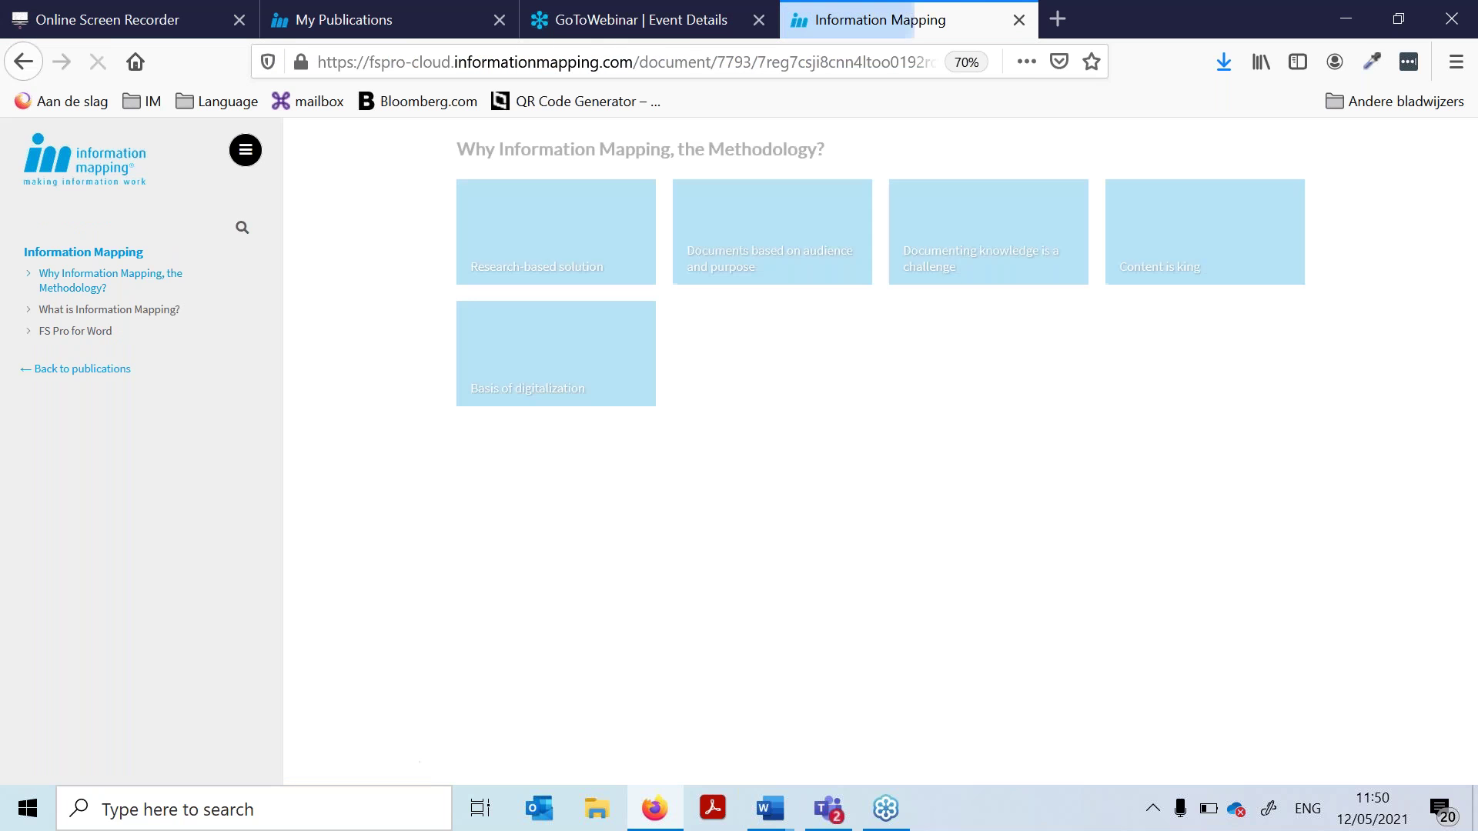
key("ctrl+plus")
key("ctrl+plus")
key("ctrl+plus")
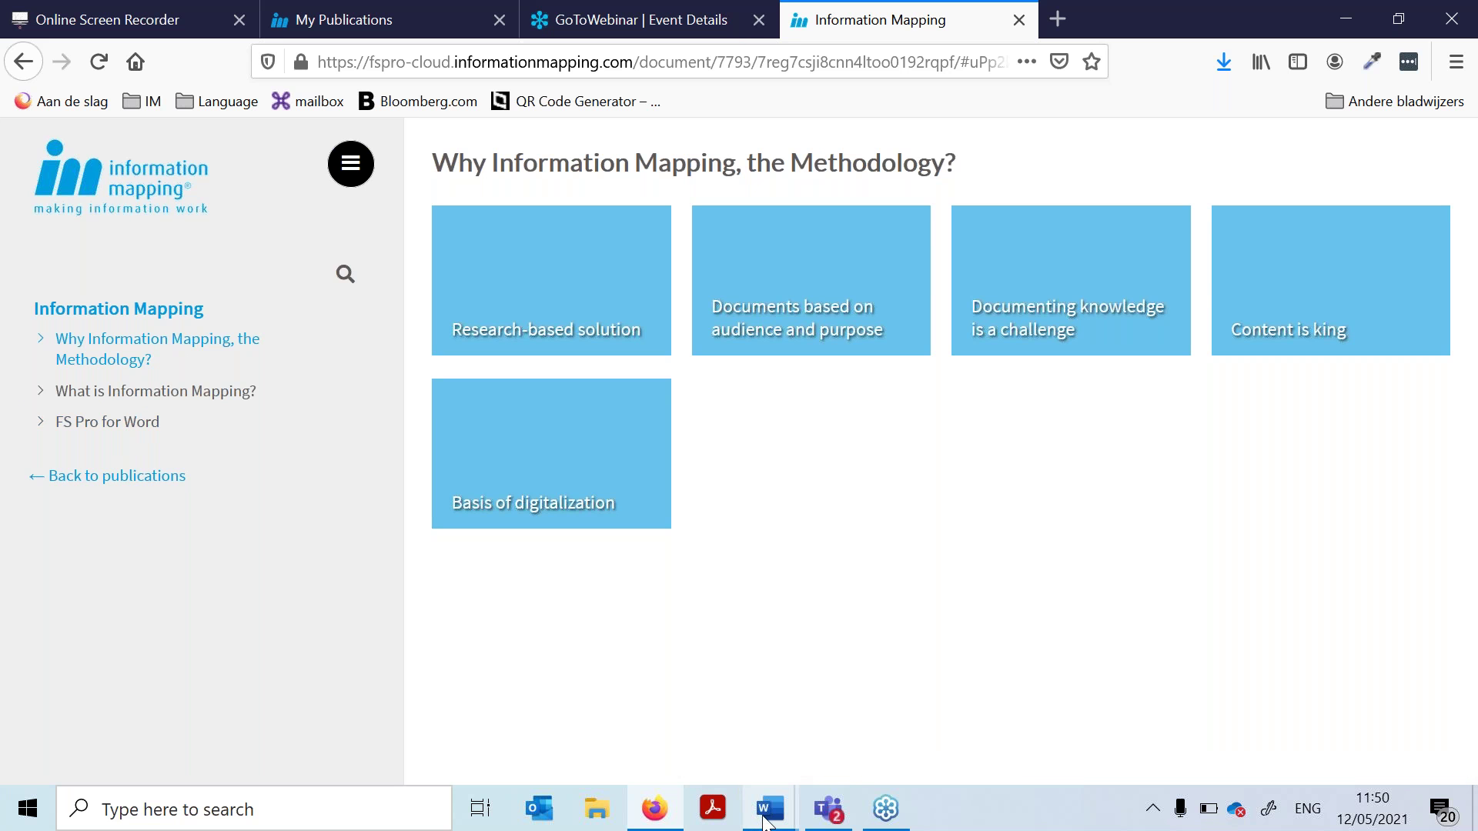
Switch back to the "Why Information Mapping" document in Word and place the cursor after "issues with:".
mouse_move(766, 822)
left_click(701, 685)
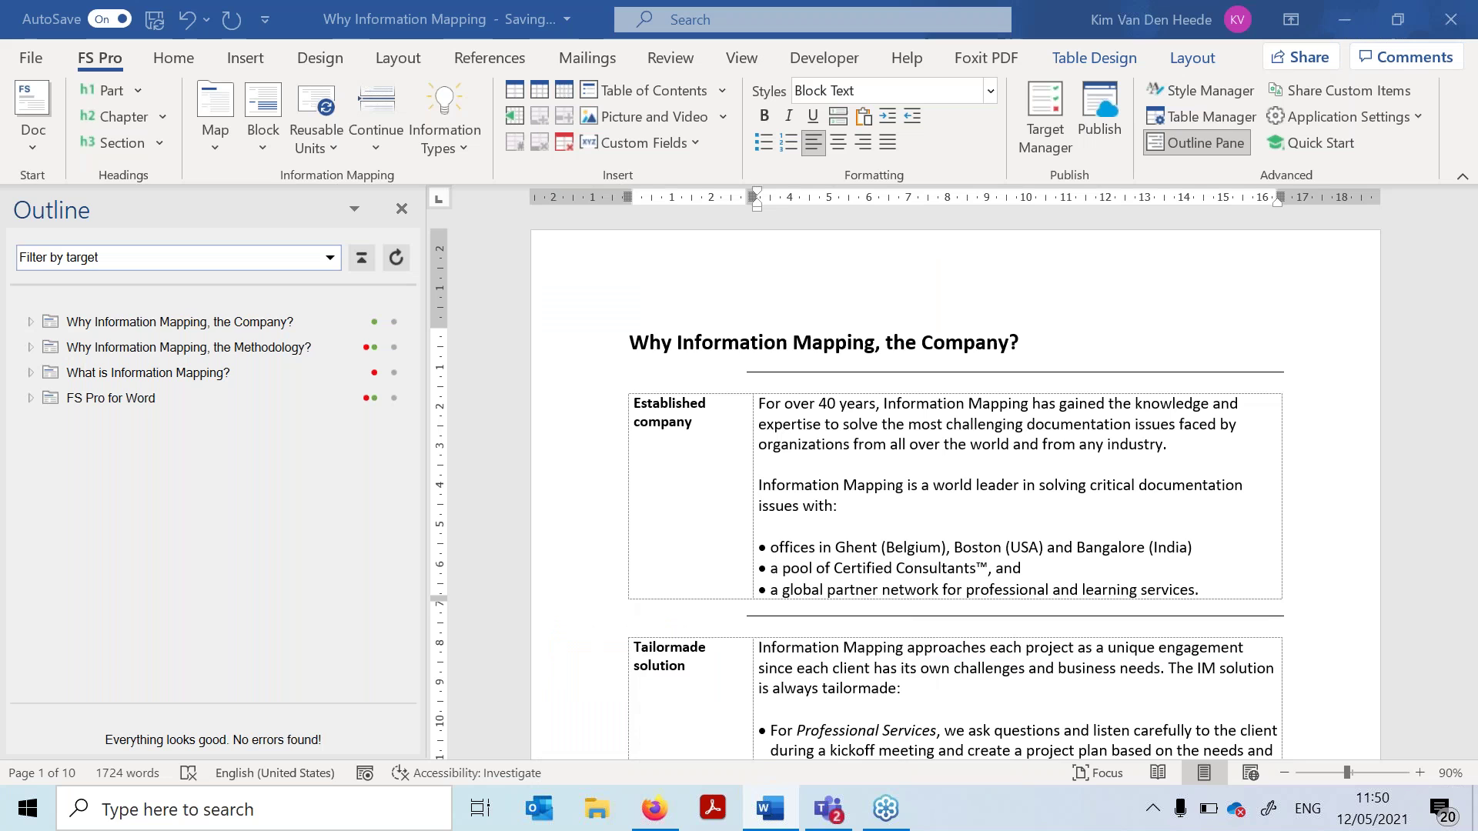
left_click(856, 511)
key("BackSpace")
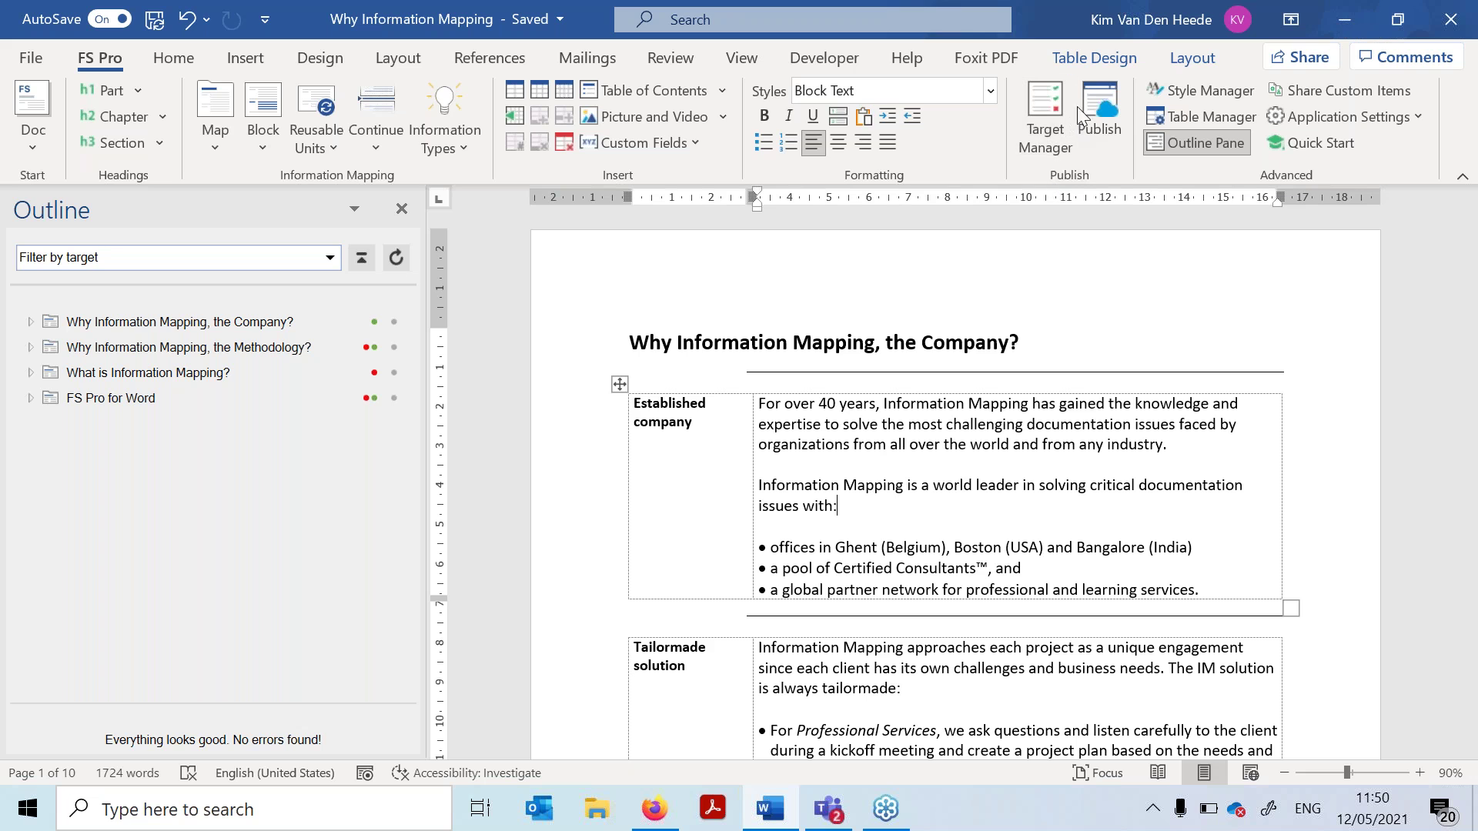
Start a new cloud publication named "Information Mapping Prospects".
left_click(1101, 112)
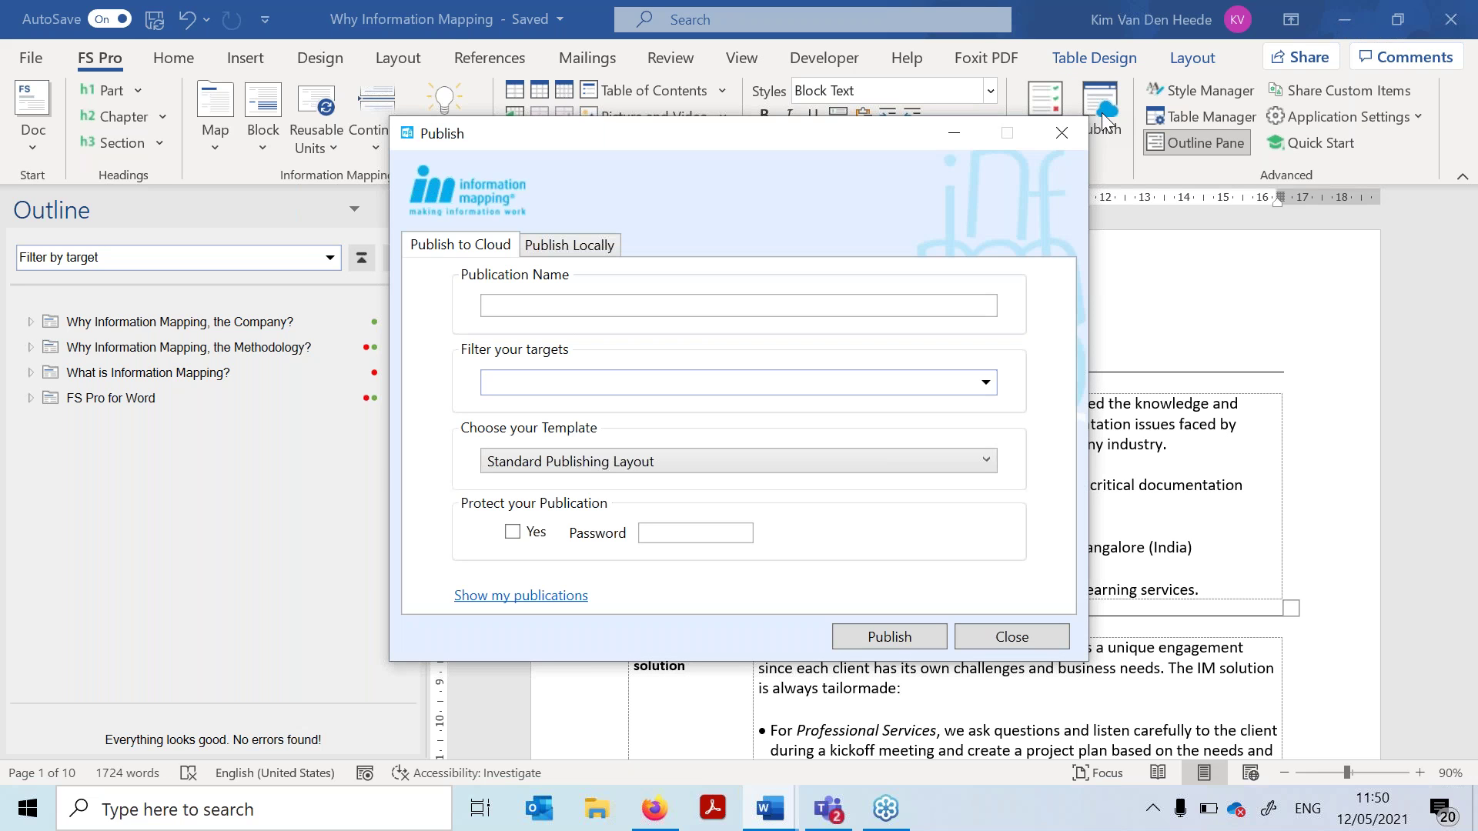
left_click(779, 306)
type("Inform")
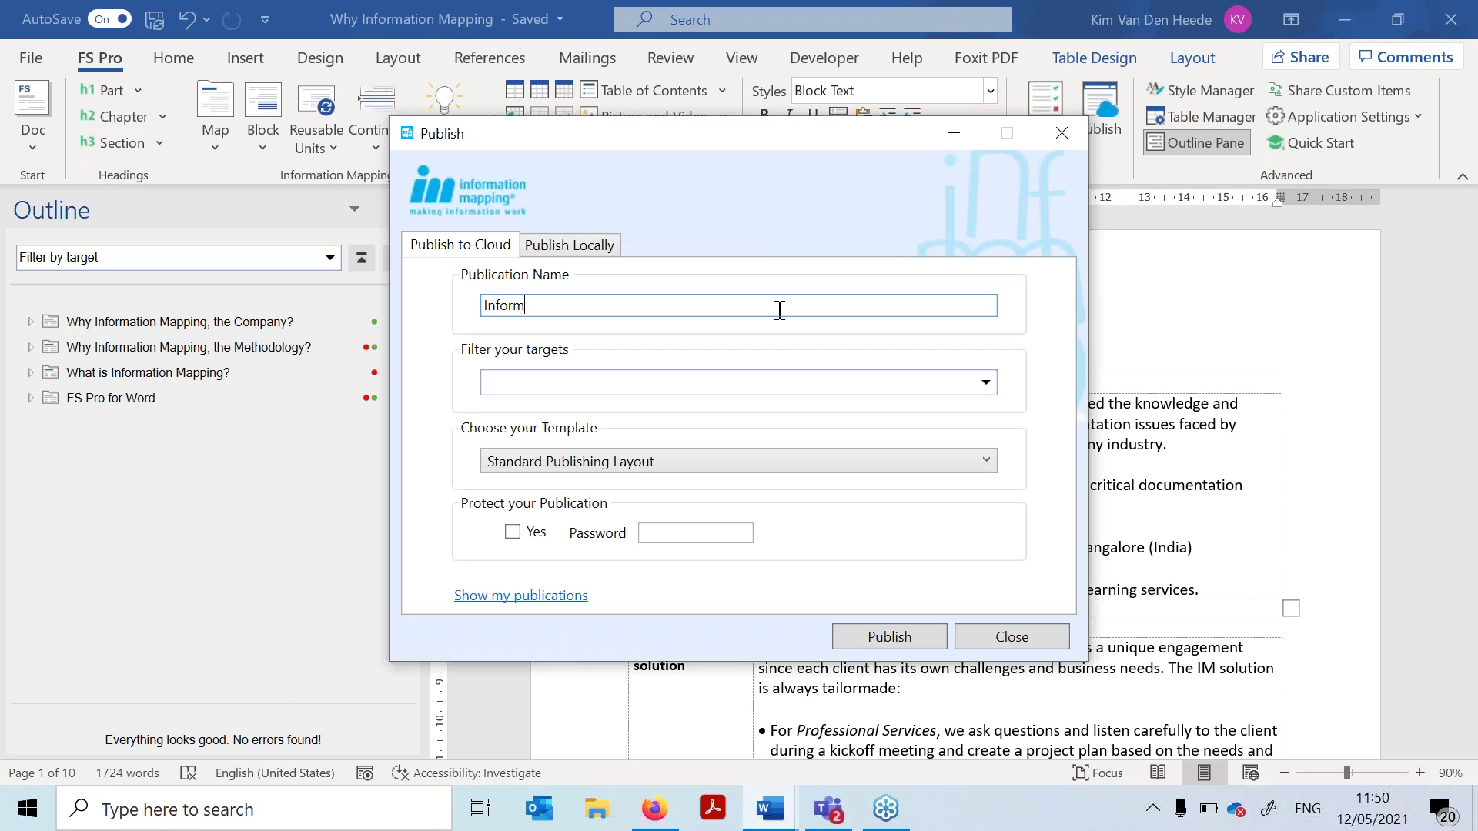
key("BackSpace")
type("mation Mapping Prospects")
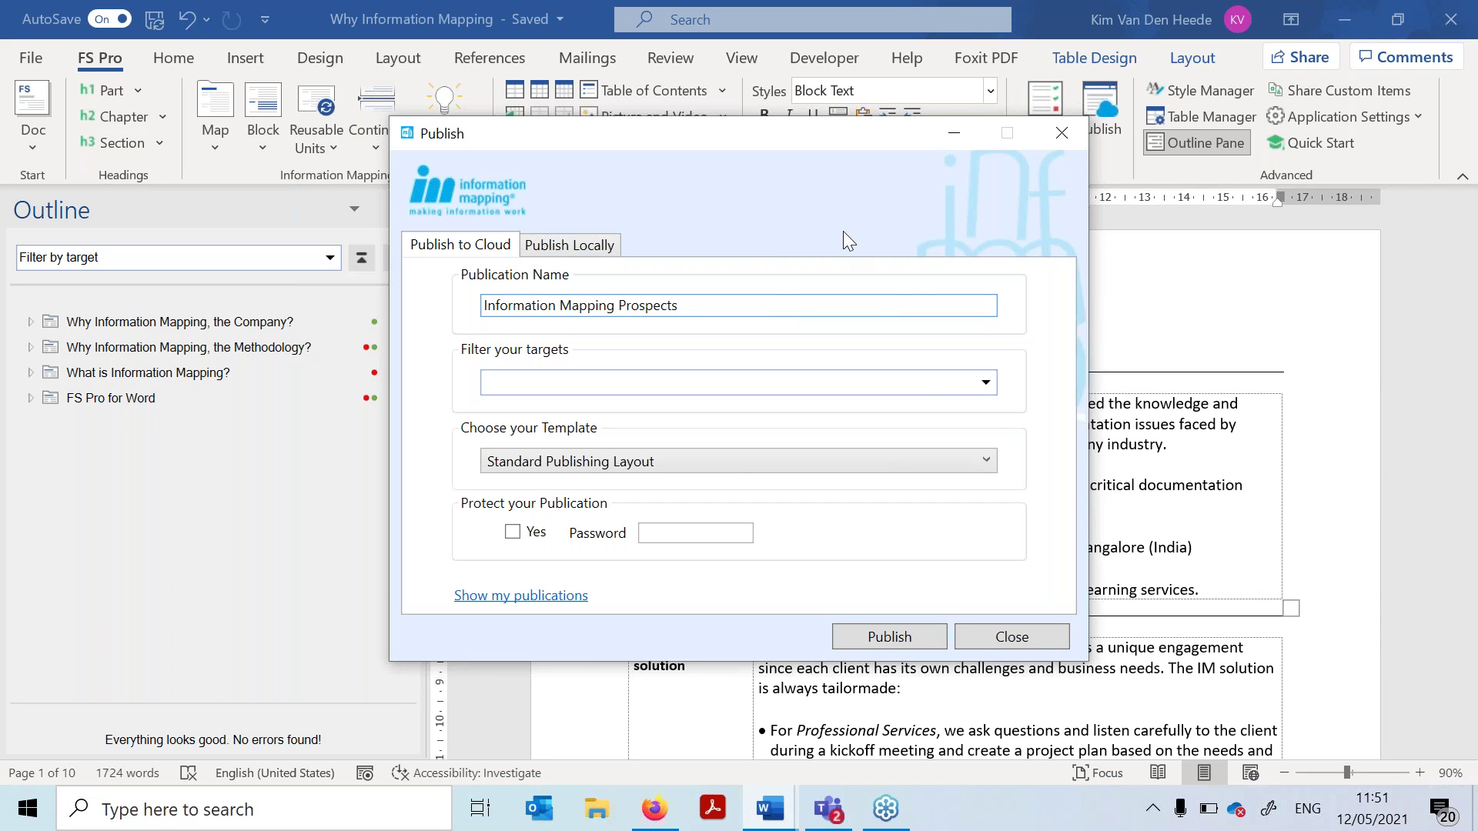
Publish the document to the cloud for the New prospects target with the Standard Publishing Layout and open the publication.
left_click(938, 391)
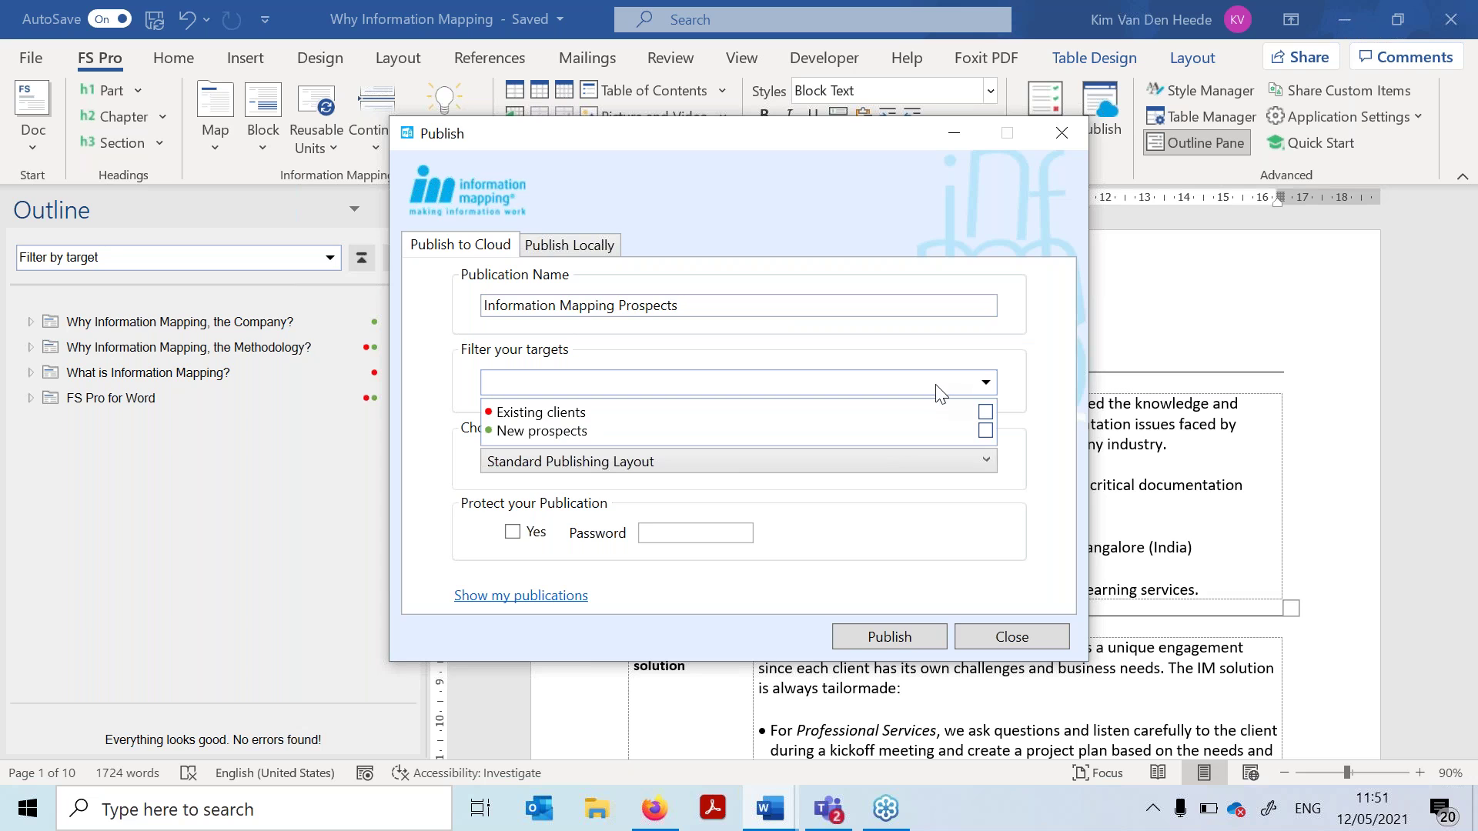
left_click(986, 431)
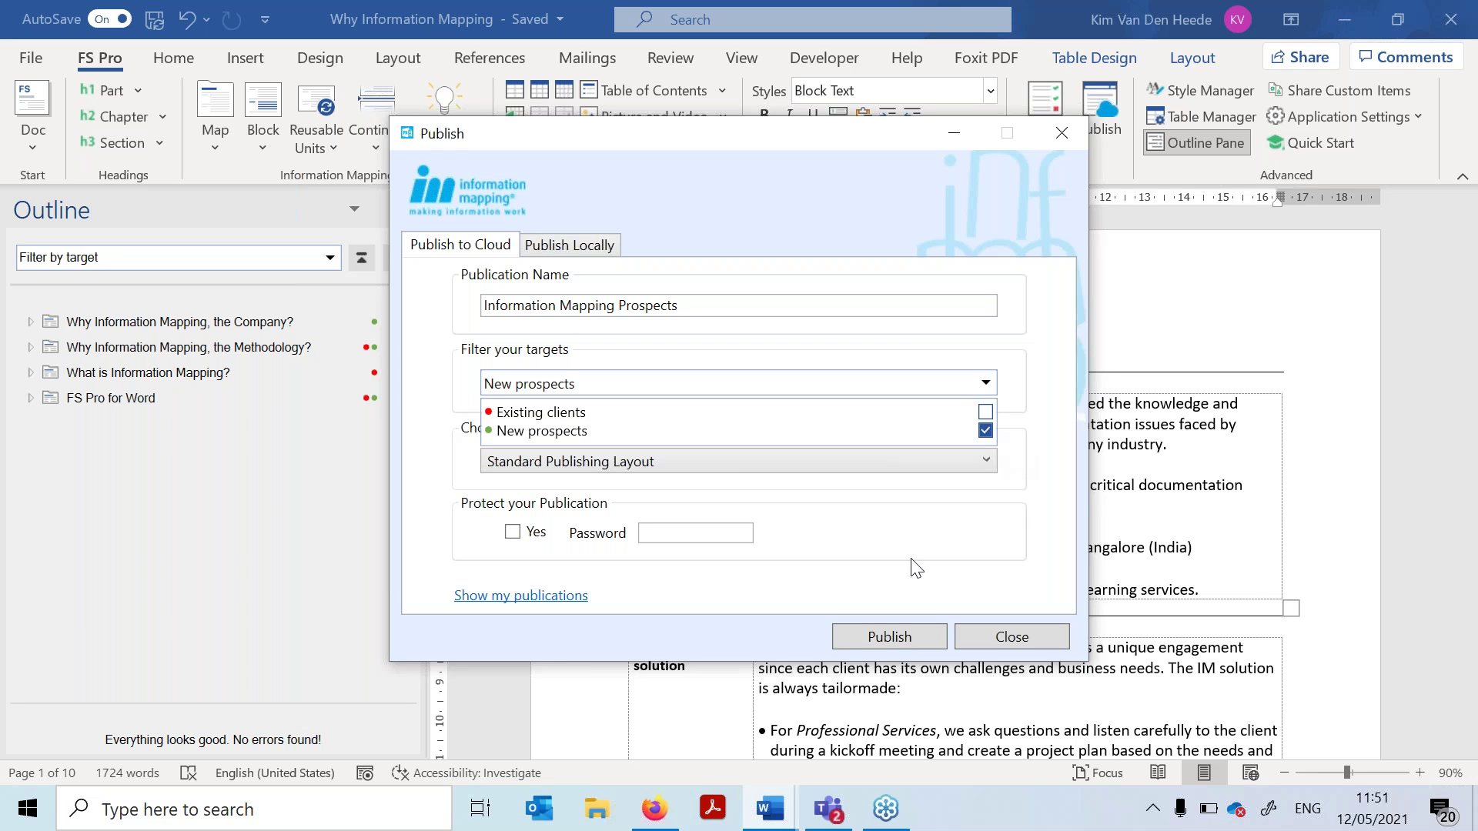
left_click(1035, 387)
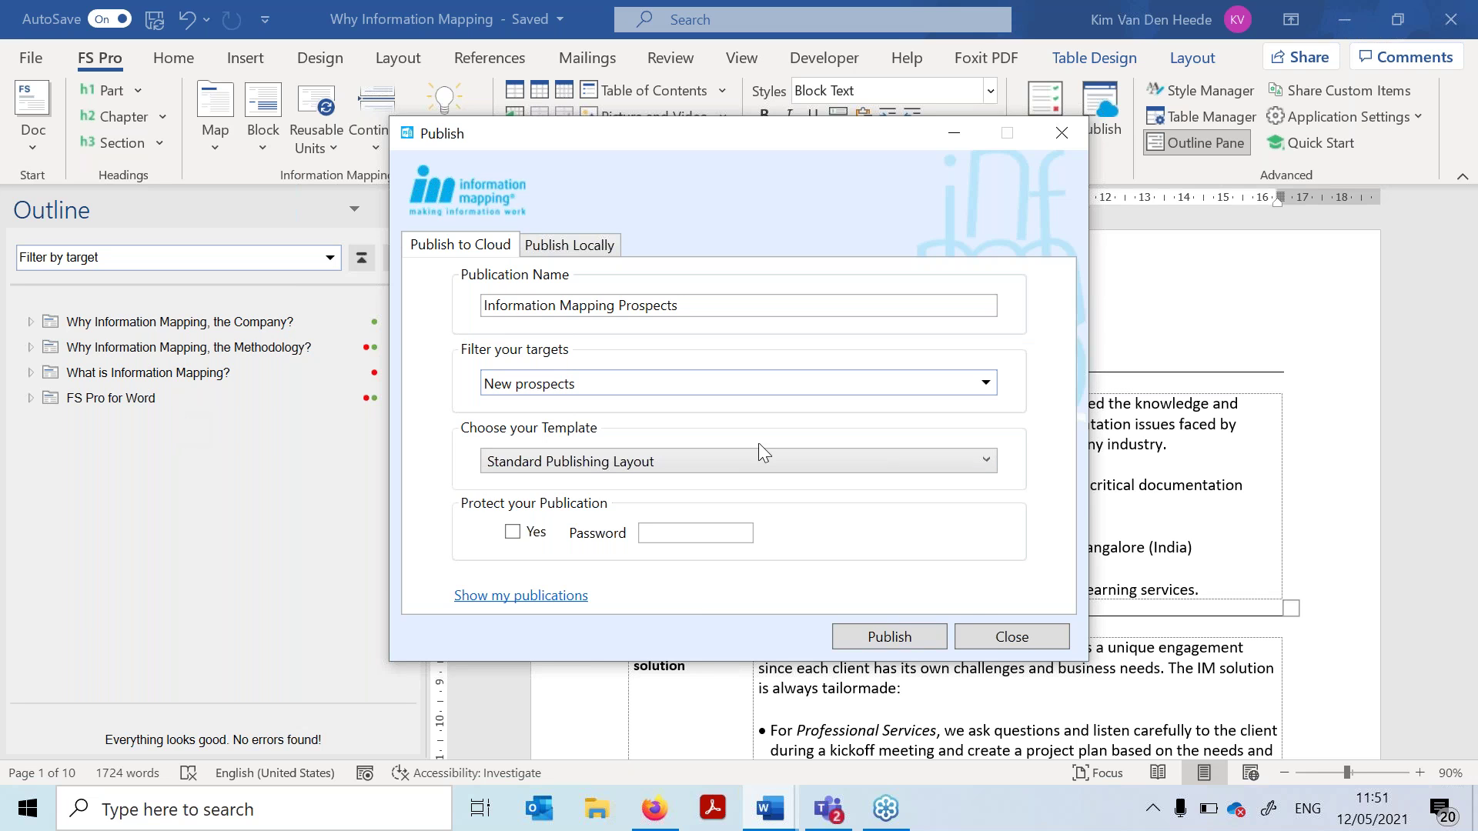
left_click(889, 634)
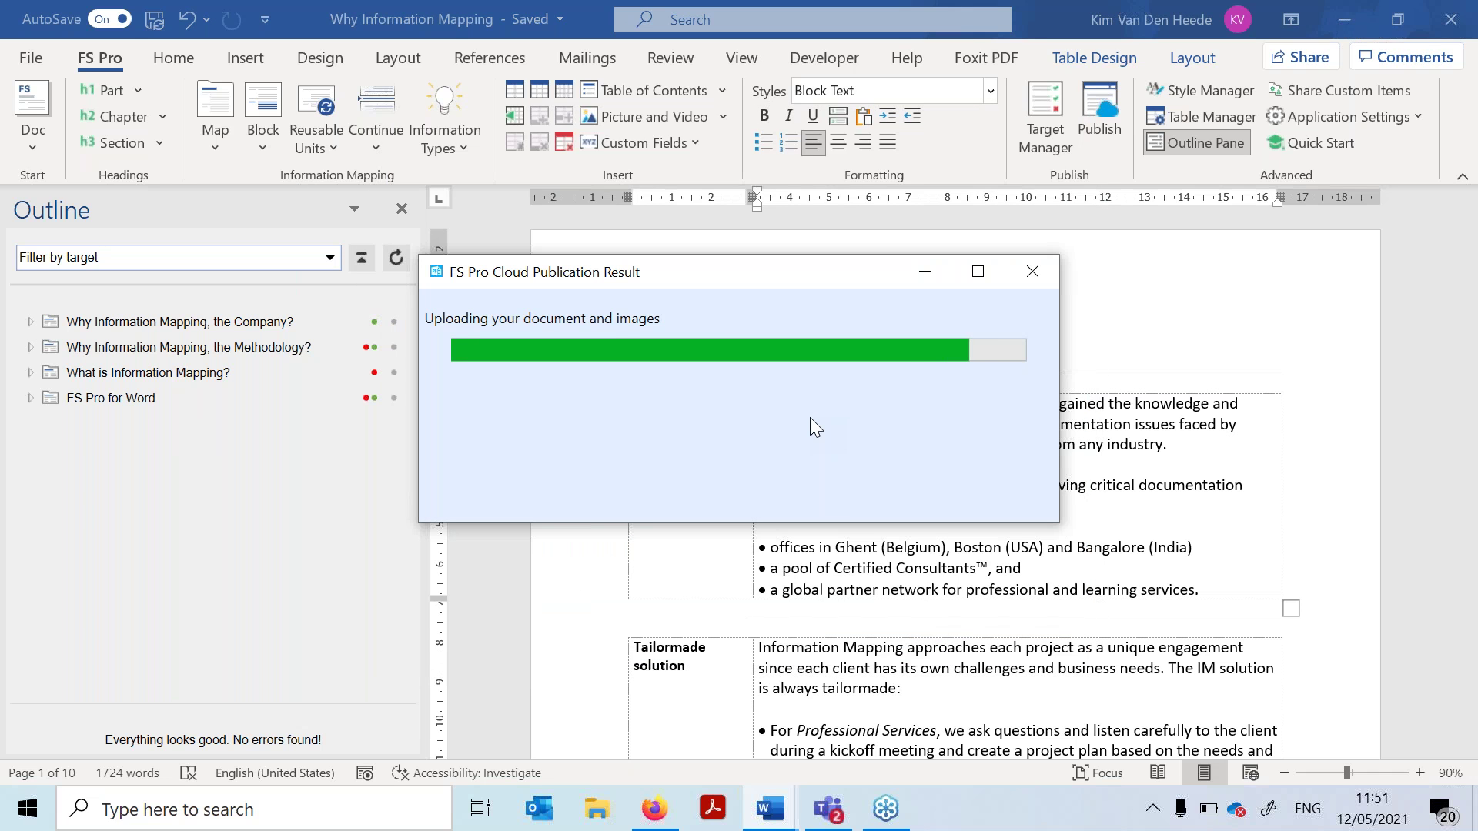
left_click(535, 379)
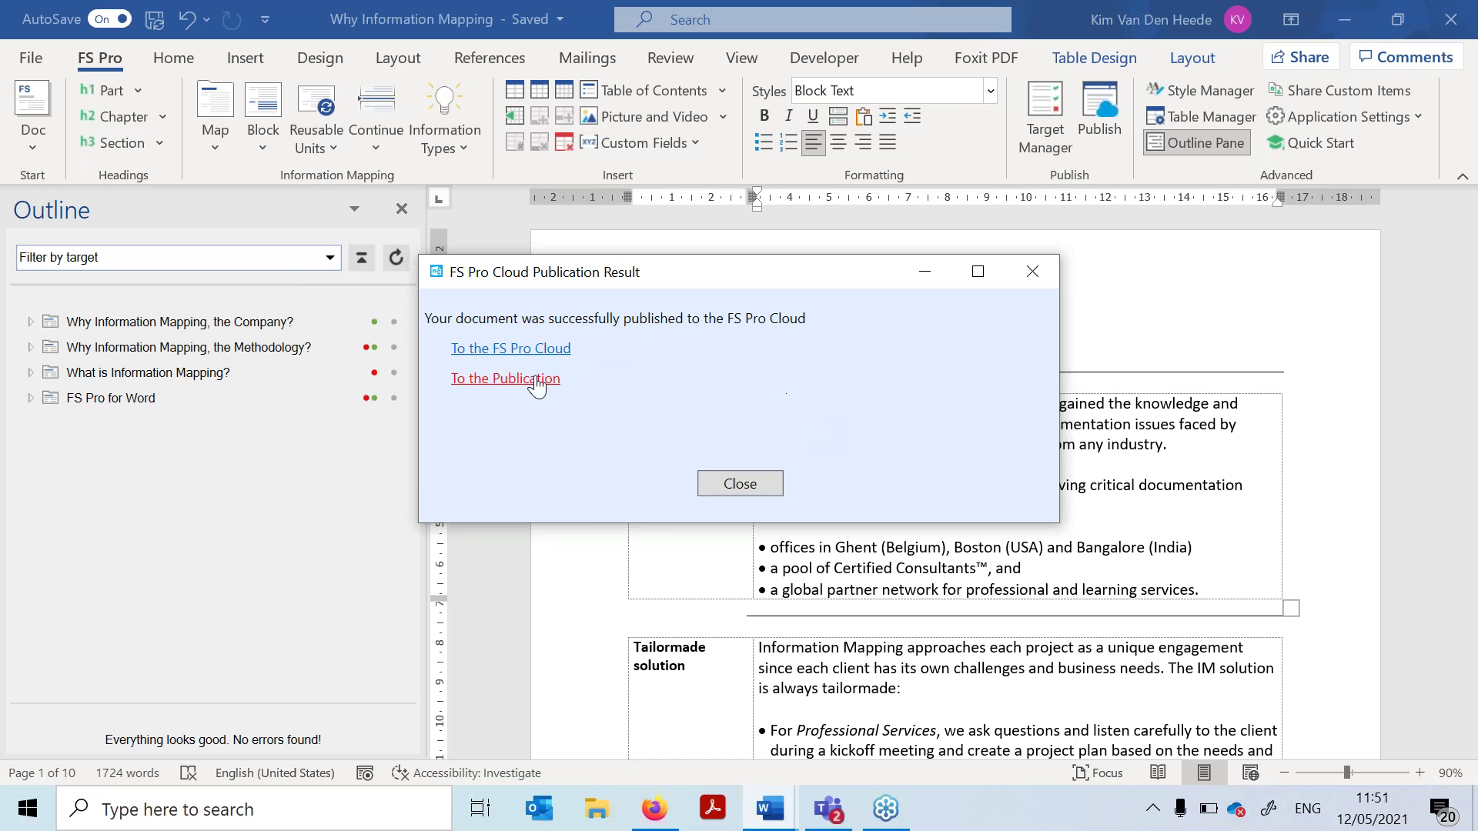